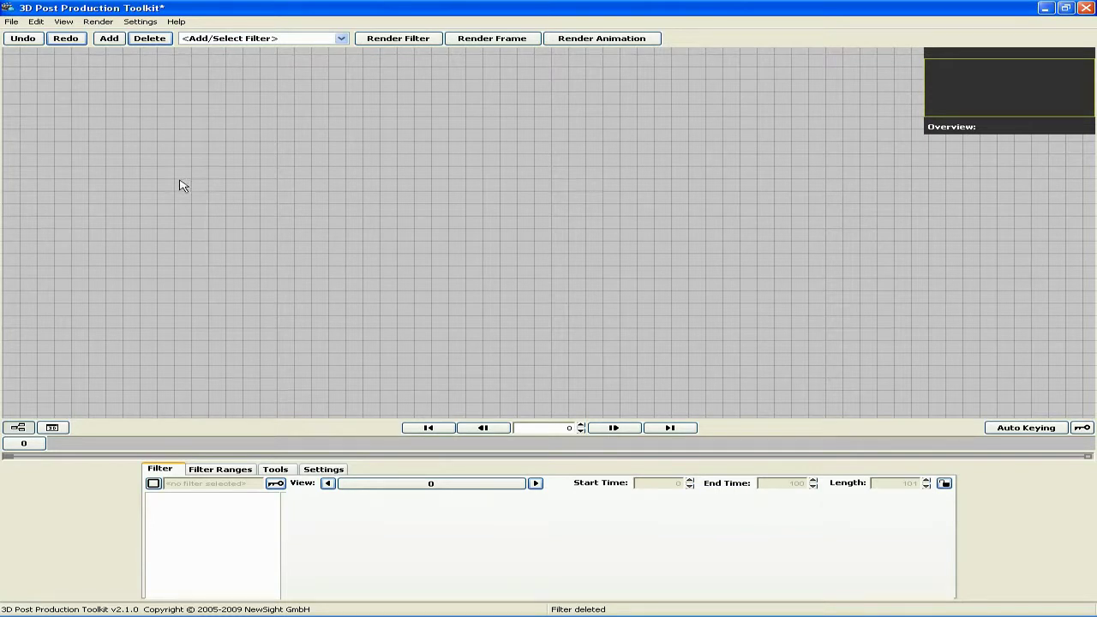
# Step: Add an Image/Video Import filter to the empty workspace and rename it Color
pyautogui.rightClick(154, 157)
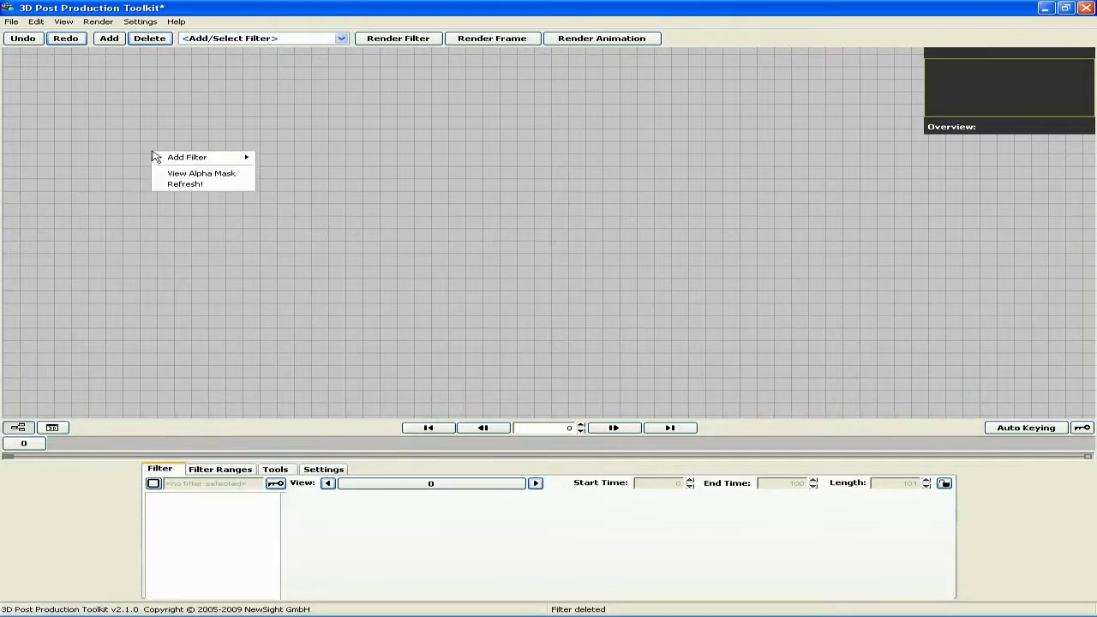
pyautogui.moveTo(196, 163)
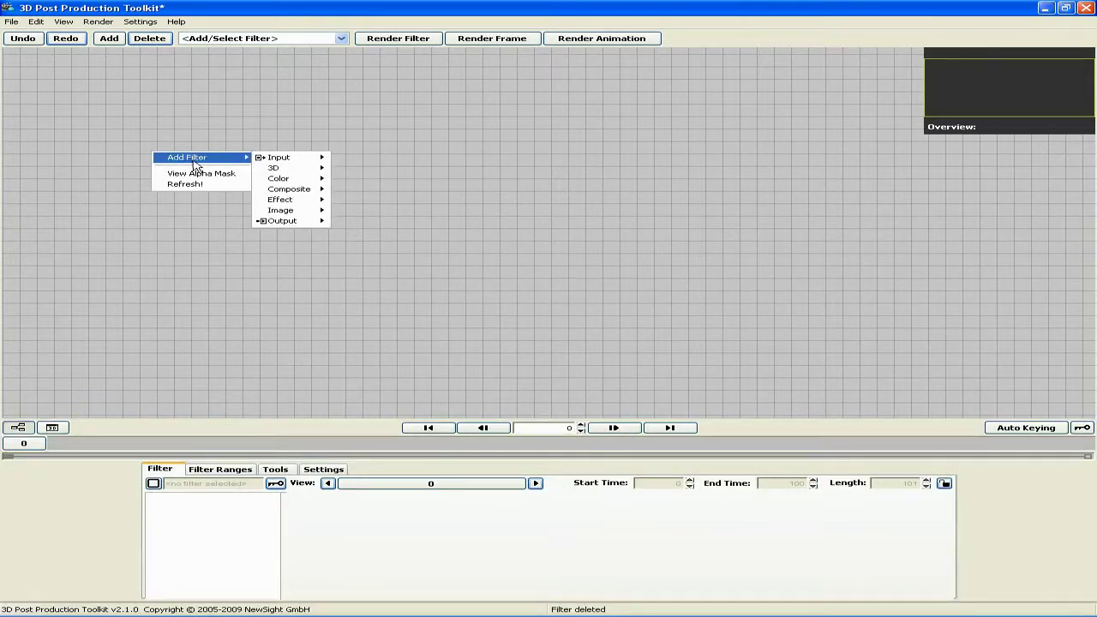
pyautogui.moveTo(287, 158)
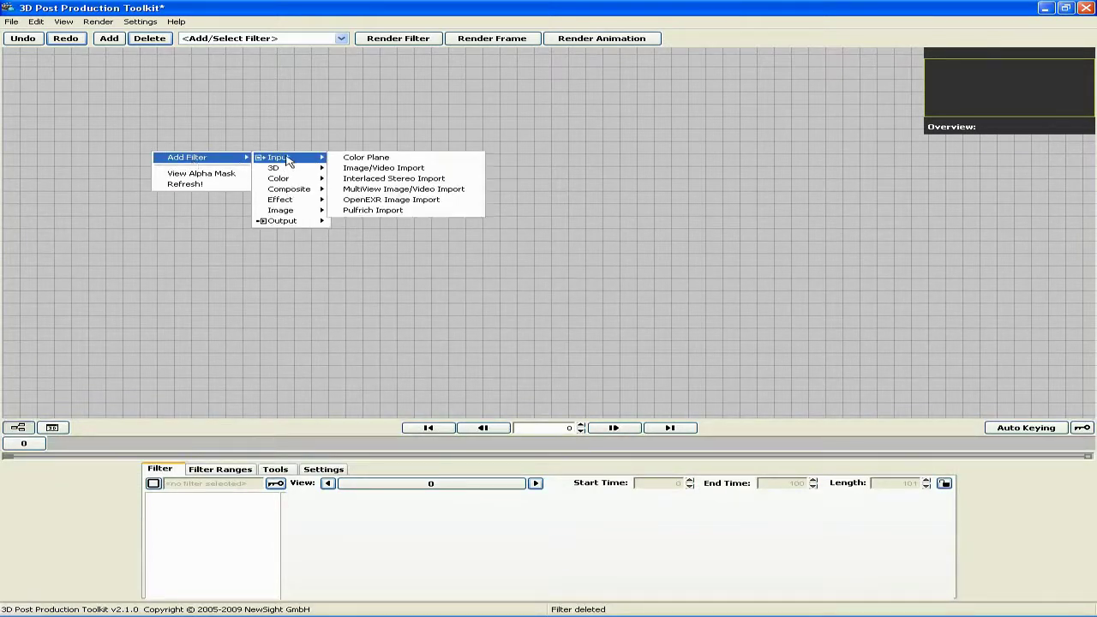
pyautogui.click(373, 171)
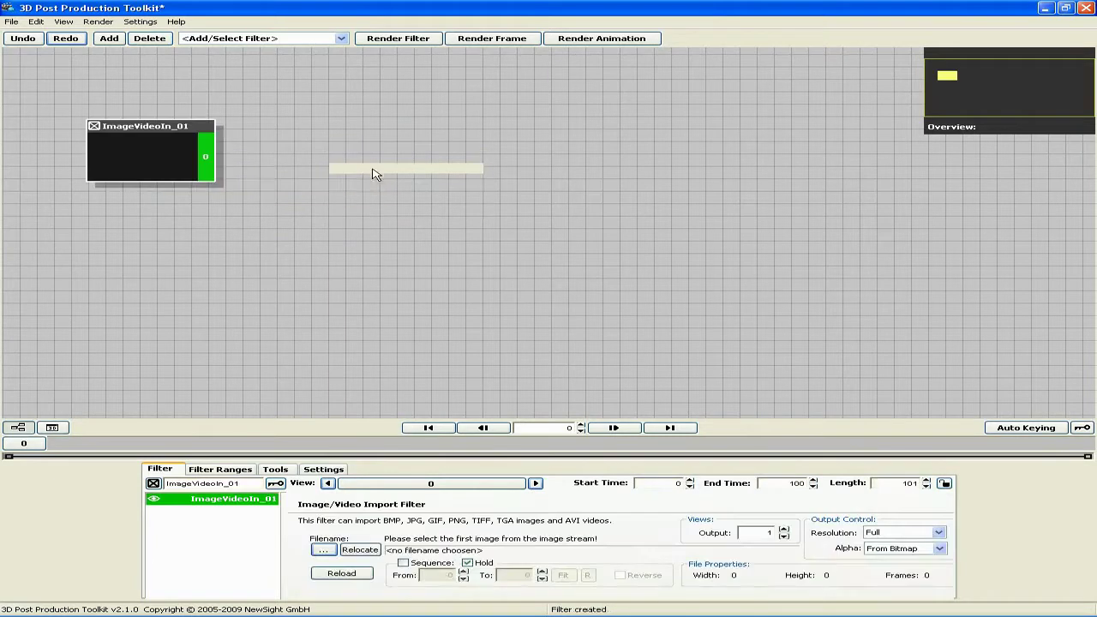
pyautogui.doubleClick(253, 484)
pyautogui.write('c')
pyautogui.press('Return')
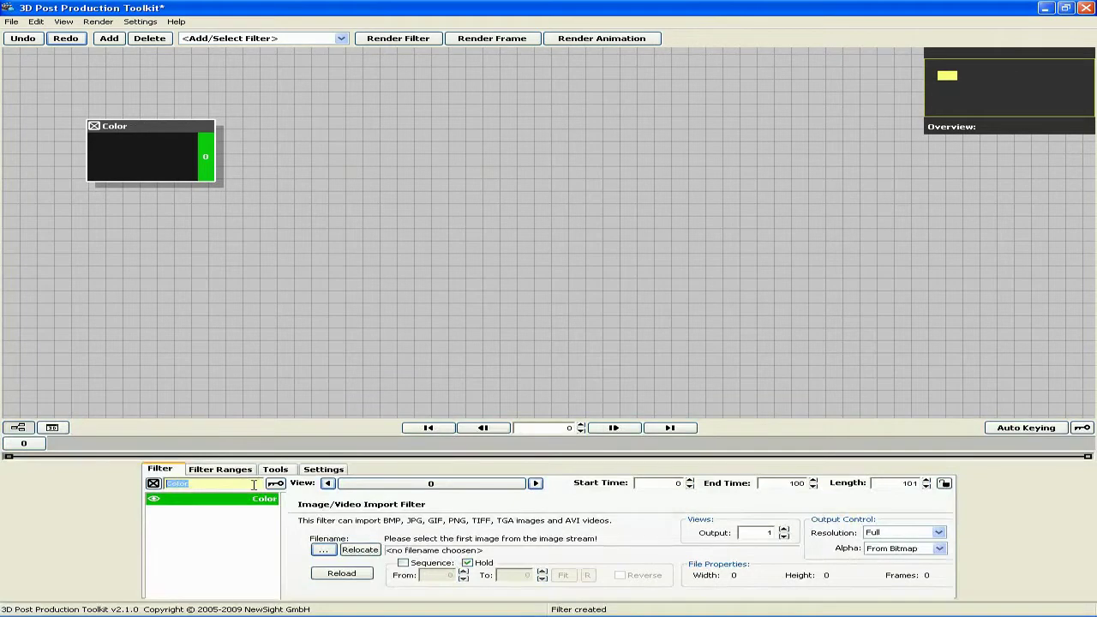
# Step: Add a second Image/Video Import filter named Depth and arrange it below the Color filter with a clear gap
pyautogui.click(148, 227)
pyautogui.rightClick(127, 251)
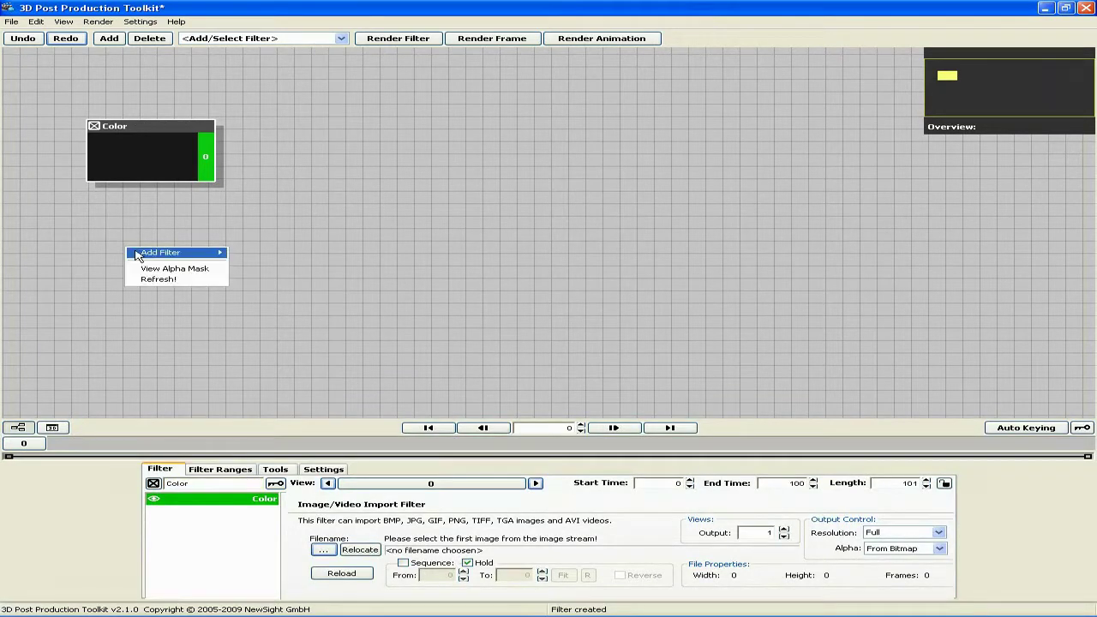
pyautogui.moveTo(142, 254)
pyautogui.moveTo(259, 255)
pyautogui.click(323, 262)
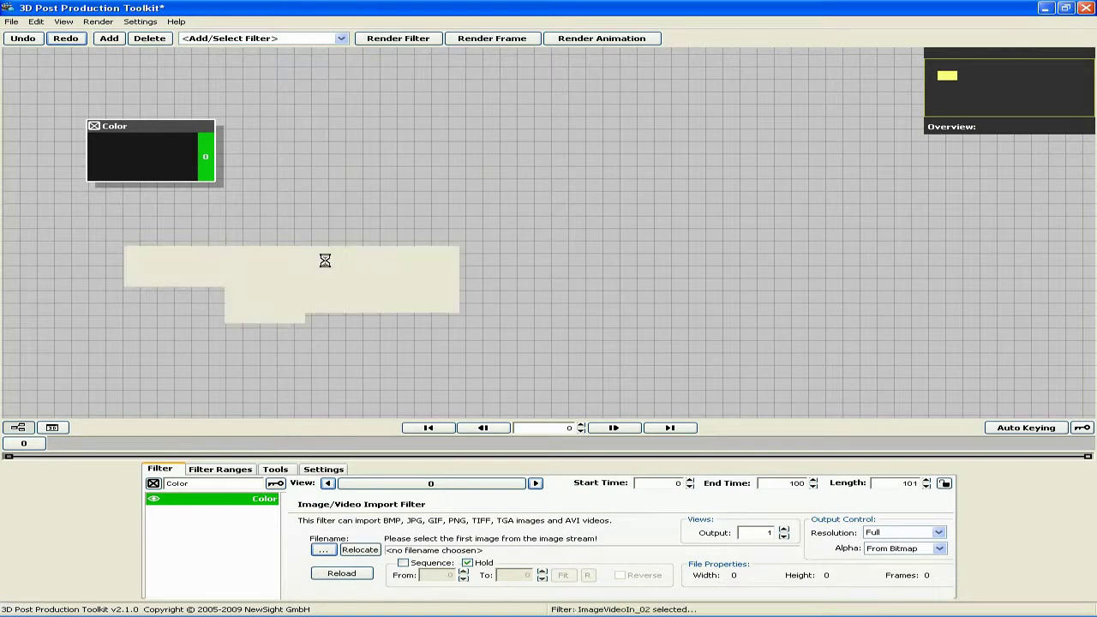
pyautogui.doubleClick(249, 484)
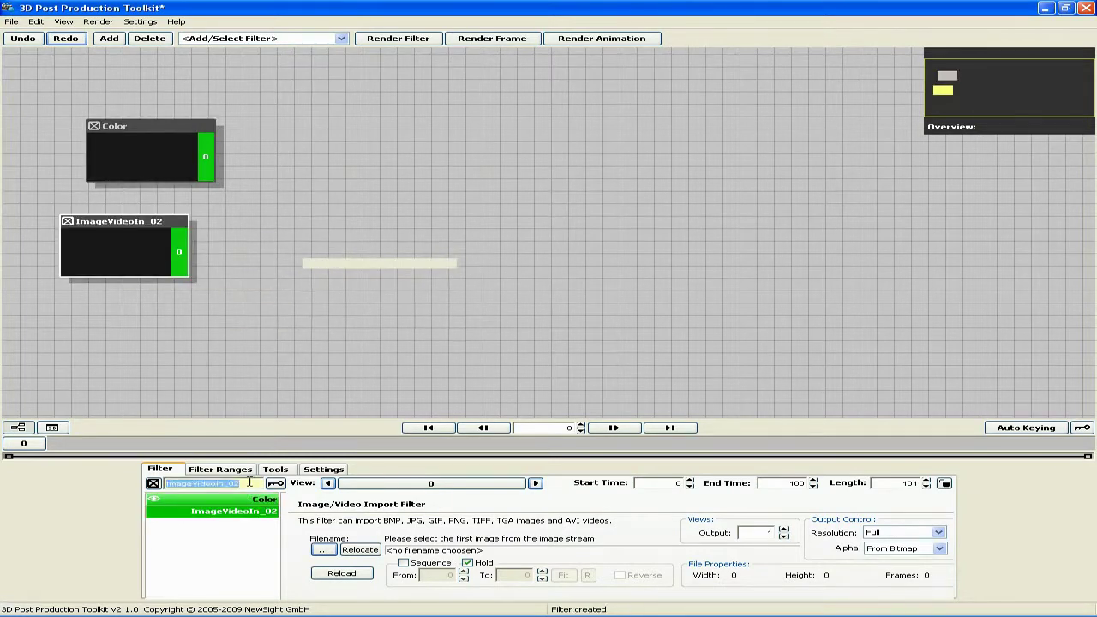
pyautogui.write('Depth')
pyautogui.press('Return')
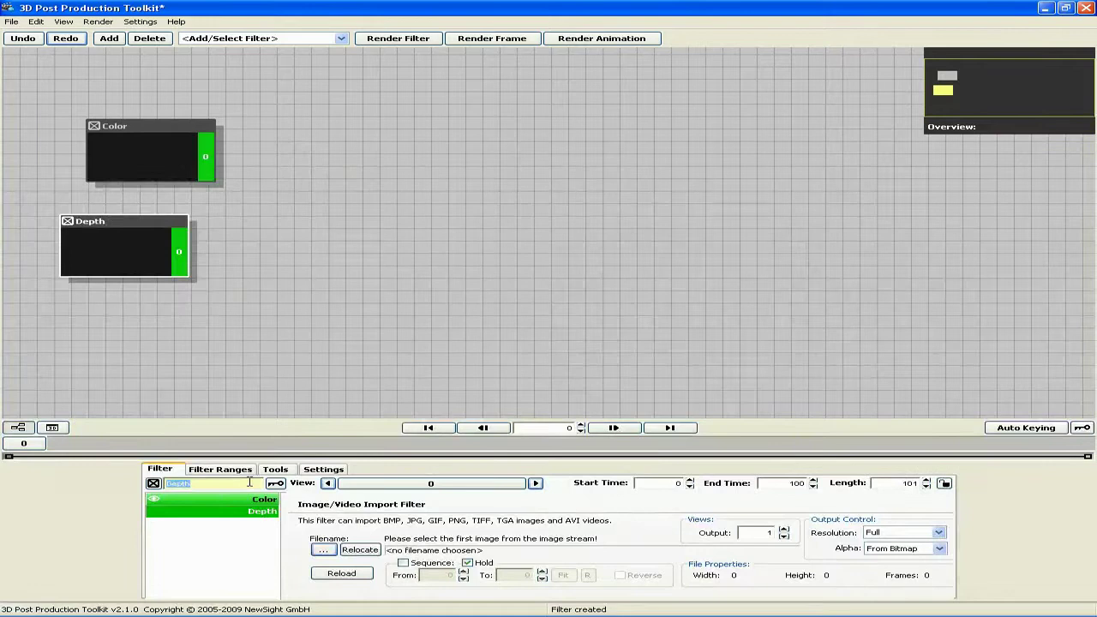
pyautogui.moveTo(175, 216); pyautogui.dragTo(197, 245)
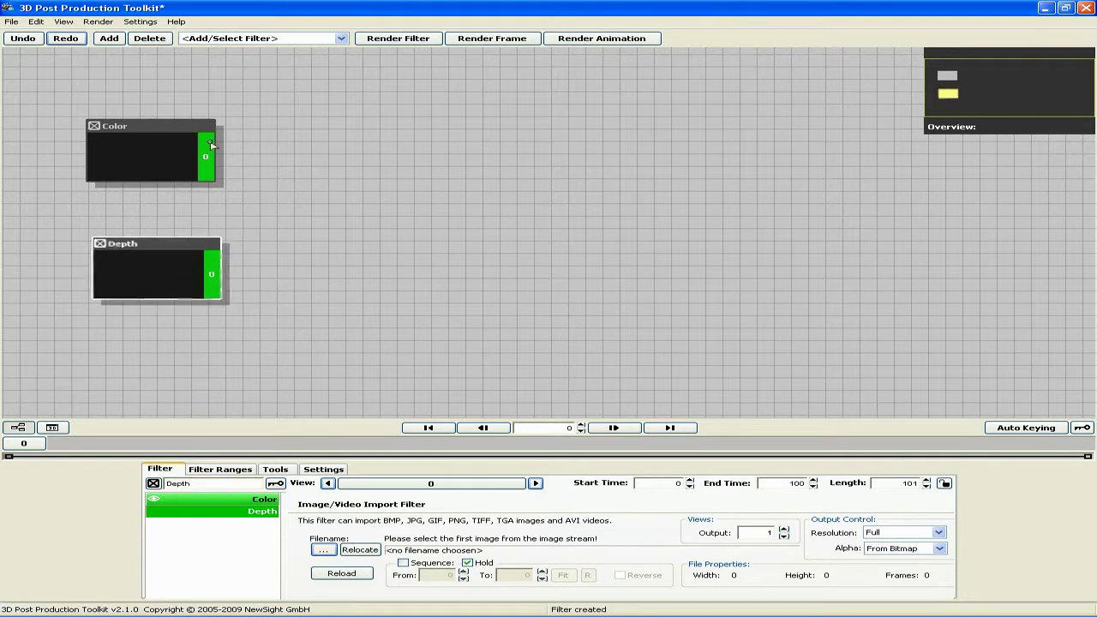
pyautogui.moveTo(190, 125); pyautogui.dragTo(204, 127)
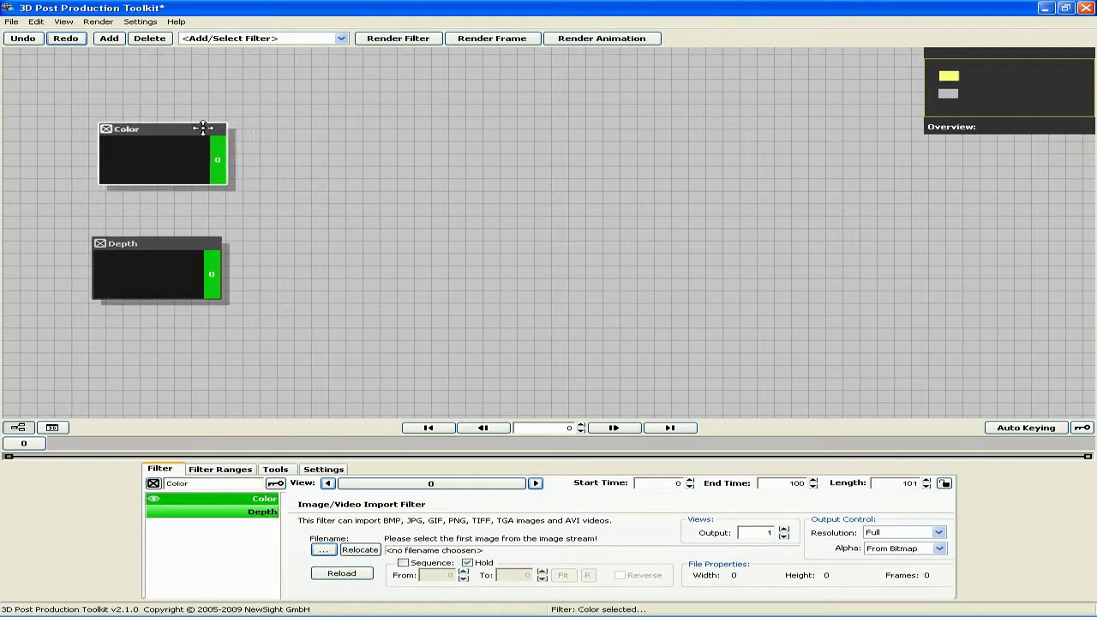
# Step: Load Butterfly_color.jpg from the Butterfly folder into the Color filter
pyautogui.click(323, 548)
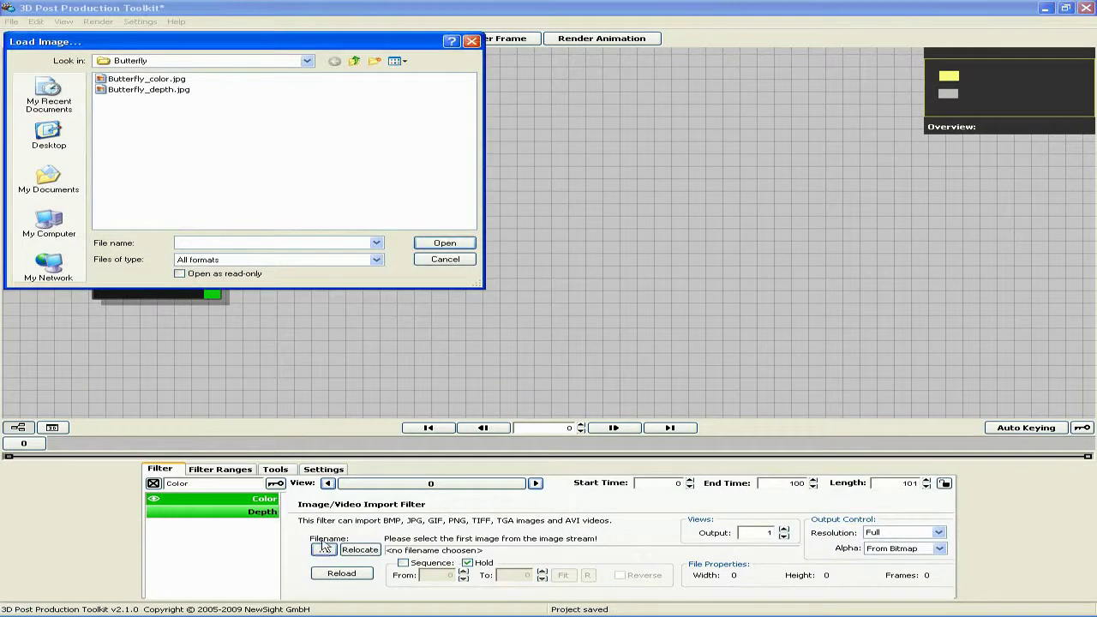
pyautogui.click(168, 80)
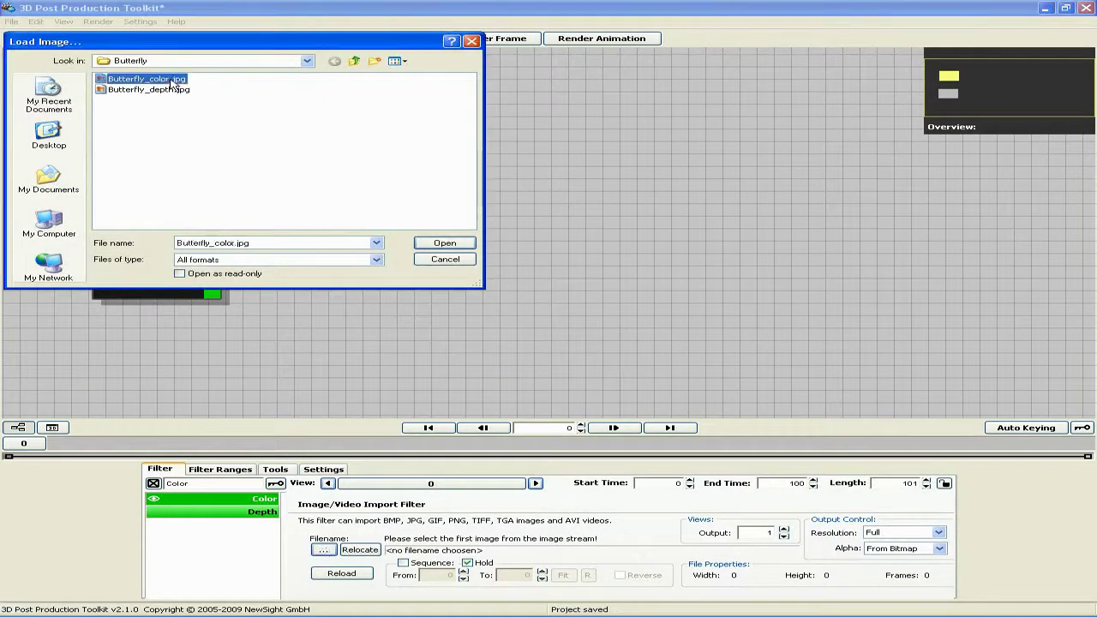
pyautogui.click(443, 244)
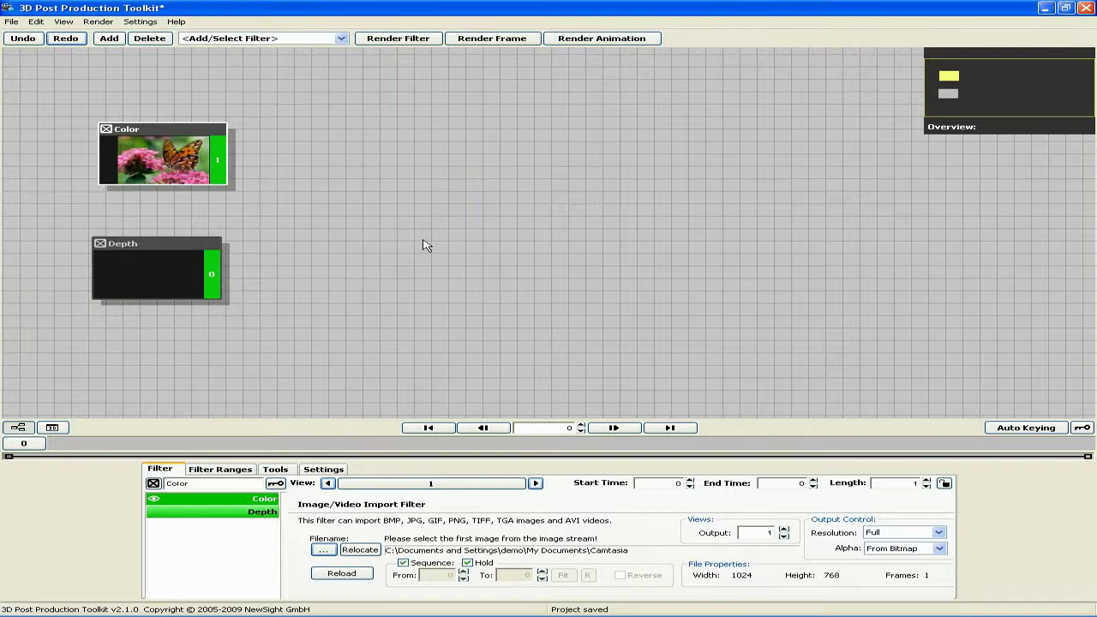
# Step: Load Butterfly_depth.jpg from the Butterfly folder into the Depth filter
pyautogui.click(220, 245)
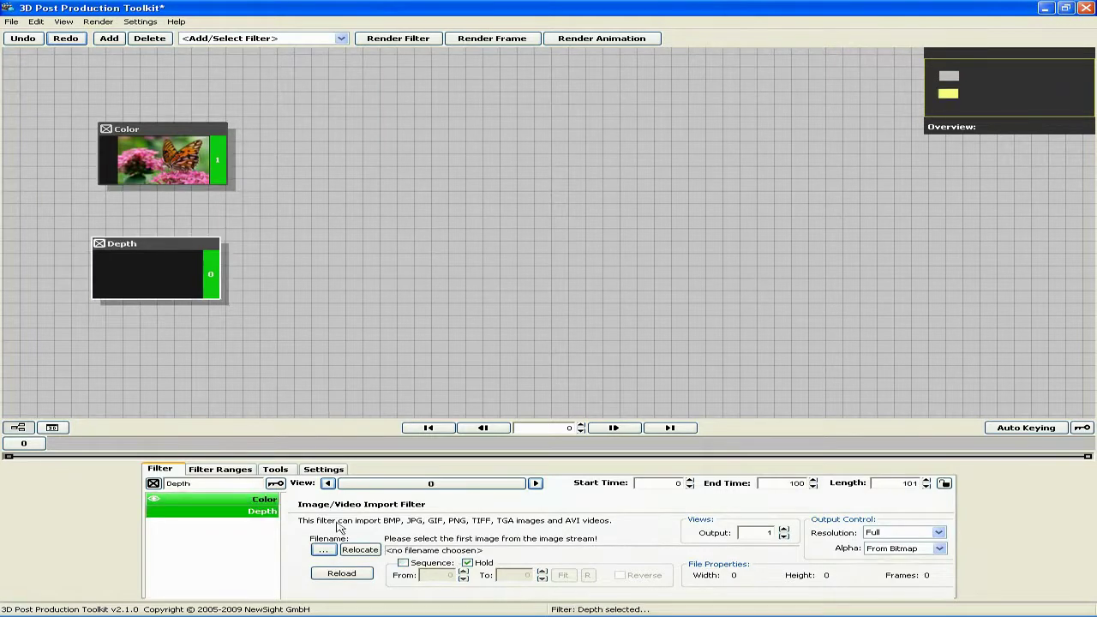
pyautogui.click(323, 551)
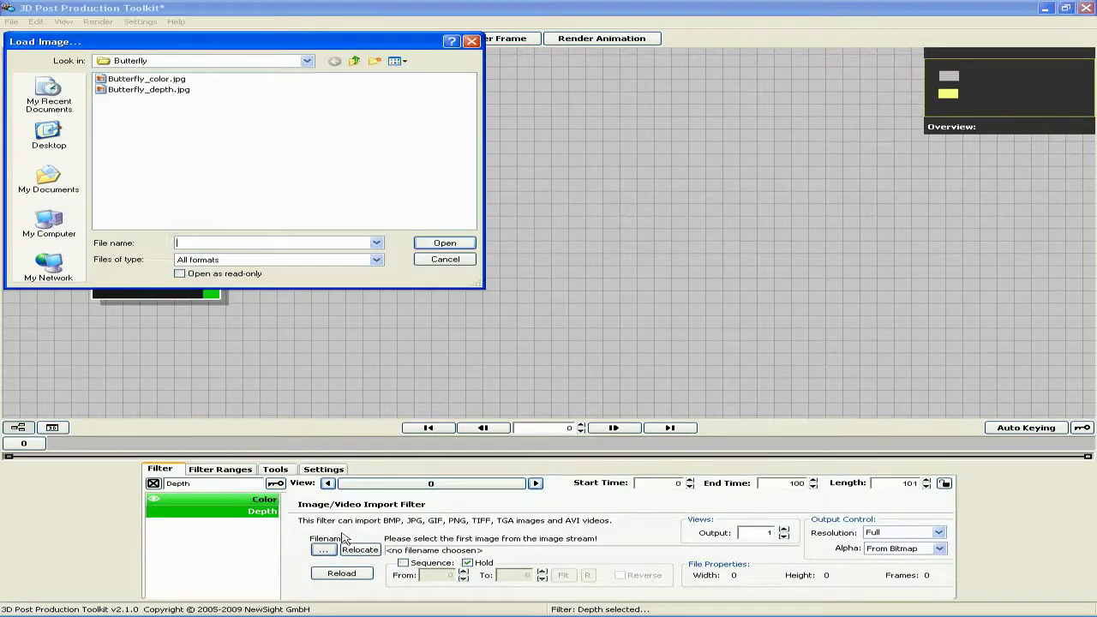
pyautogui.click(168, 89)
pyautogui.click(443, 244)
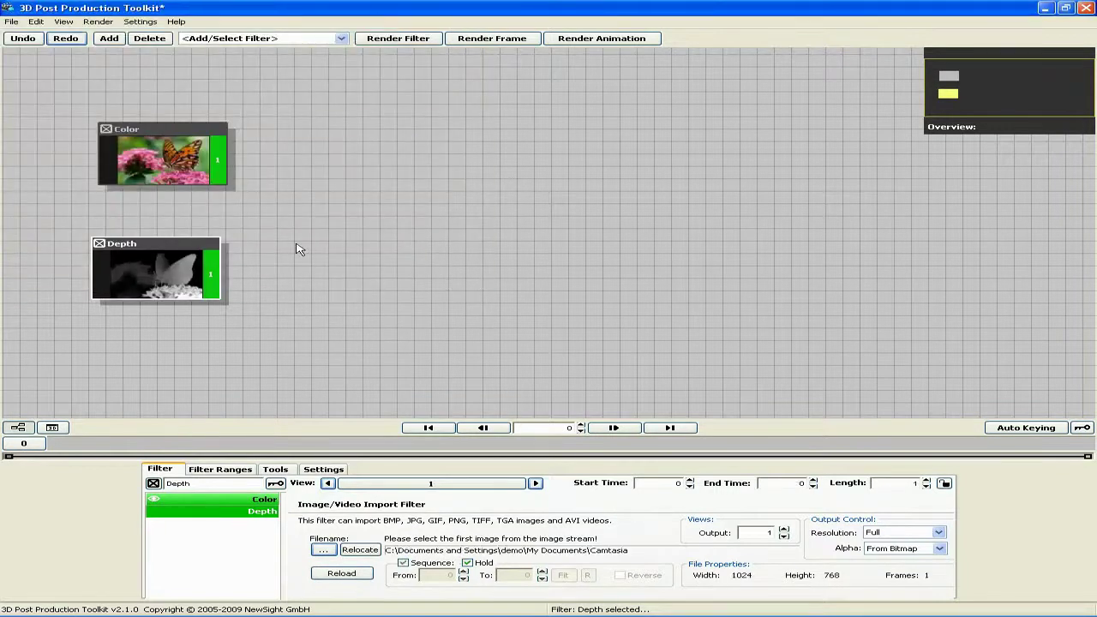
# Step: Preview the Color image, compare it with the Depth image by switching the previewed filter, and return to the filter graph
pyautogui.doubleClick(177, 155)
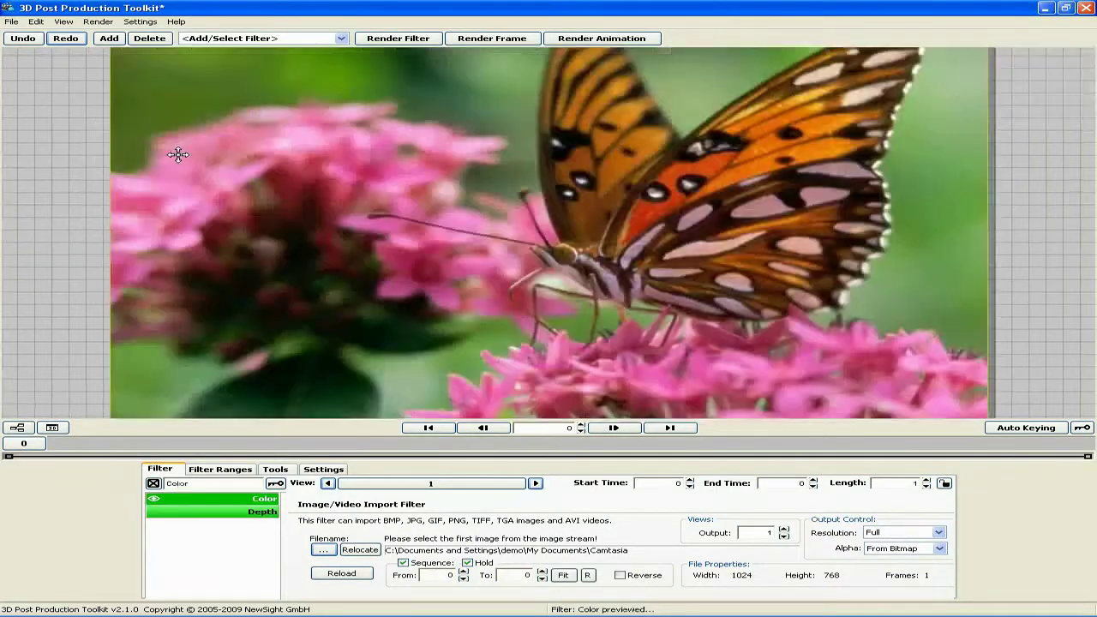
pyautogui.doubleClick(486, 261)
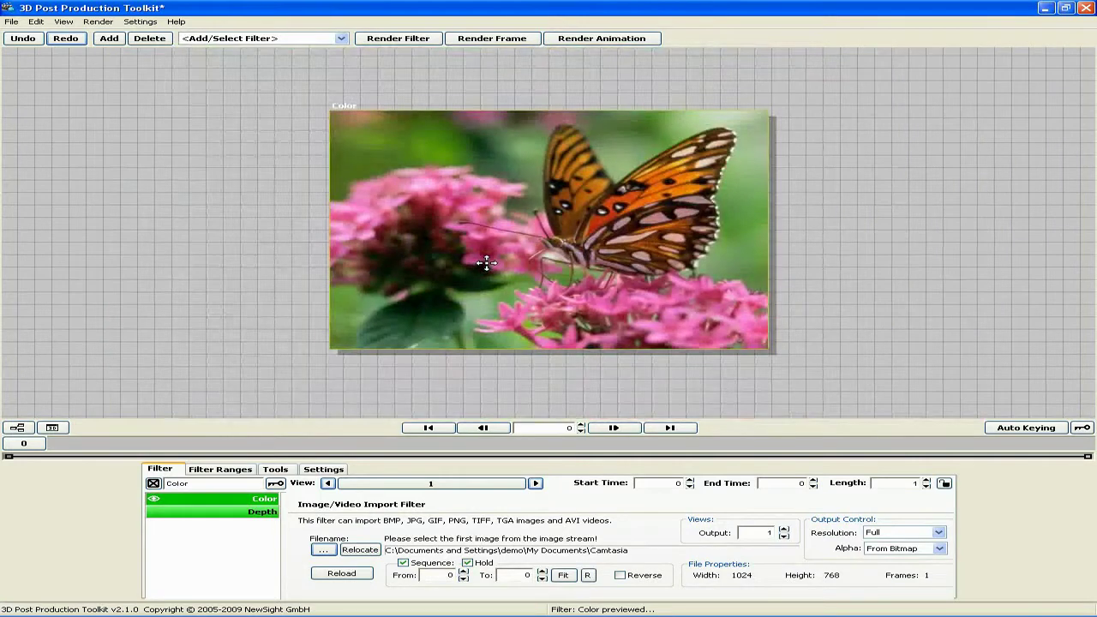
pyautogui.moveTo(545, 249); pyautogui.dragTo(501, 254)
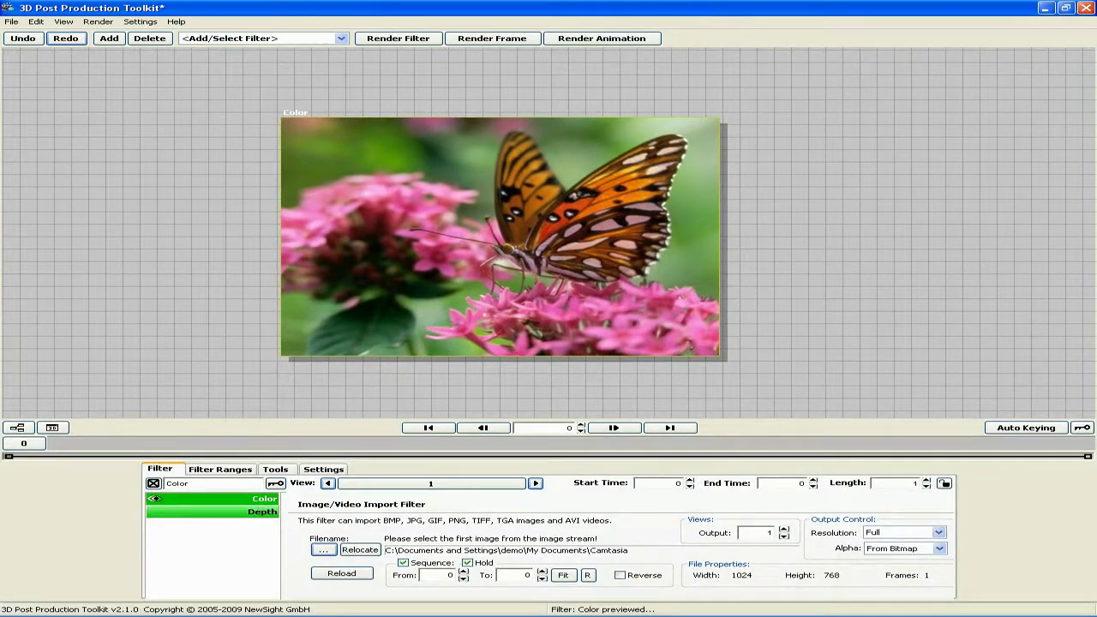
pyautogui.click(155, 512)
pyautogui.click(154, 512)
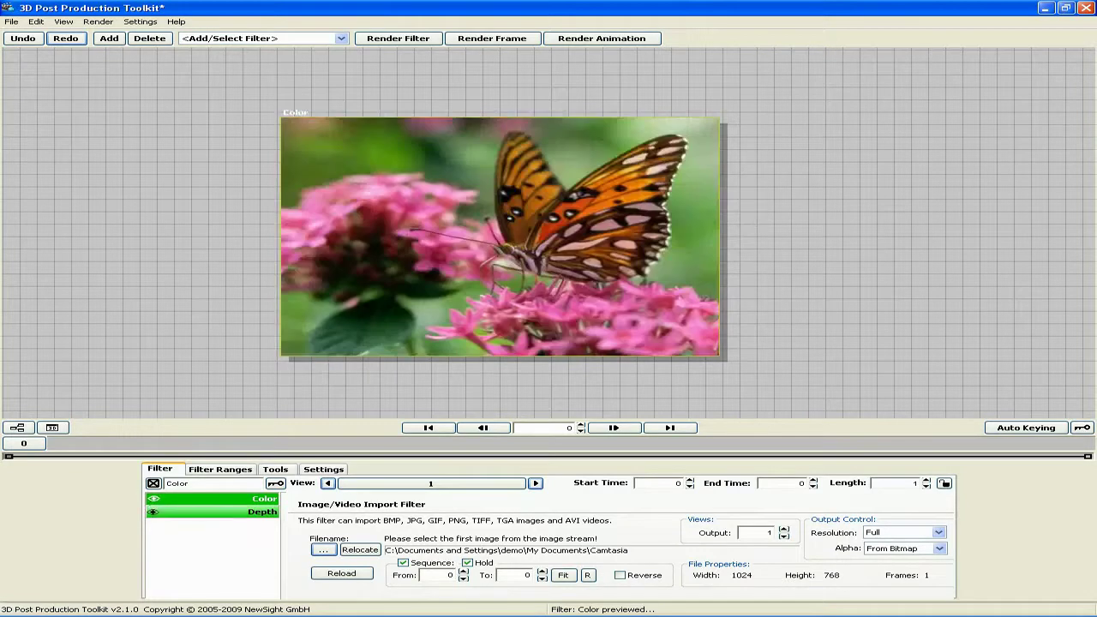
pyautogui.click(154, 511)
pyautogui.click(154, 511)
pyautogui.click(154, 512)
pyautogui.click(155, 499)
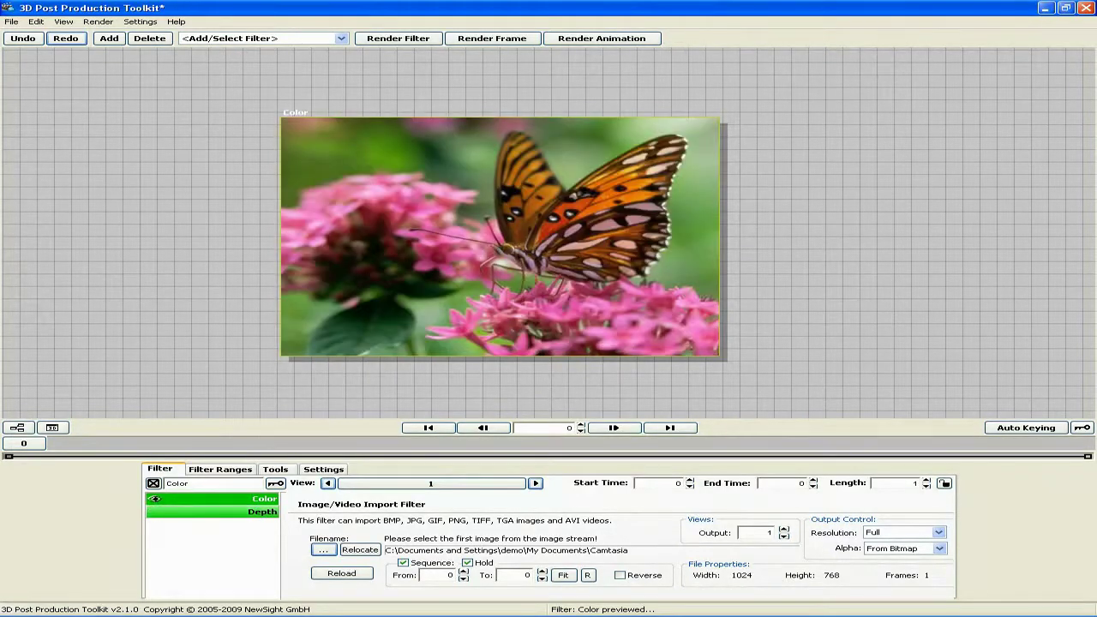
pyautogui.click(18, 428)
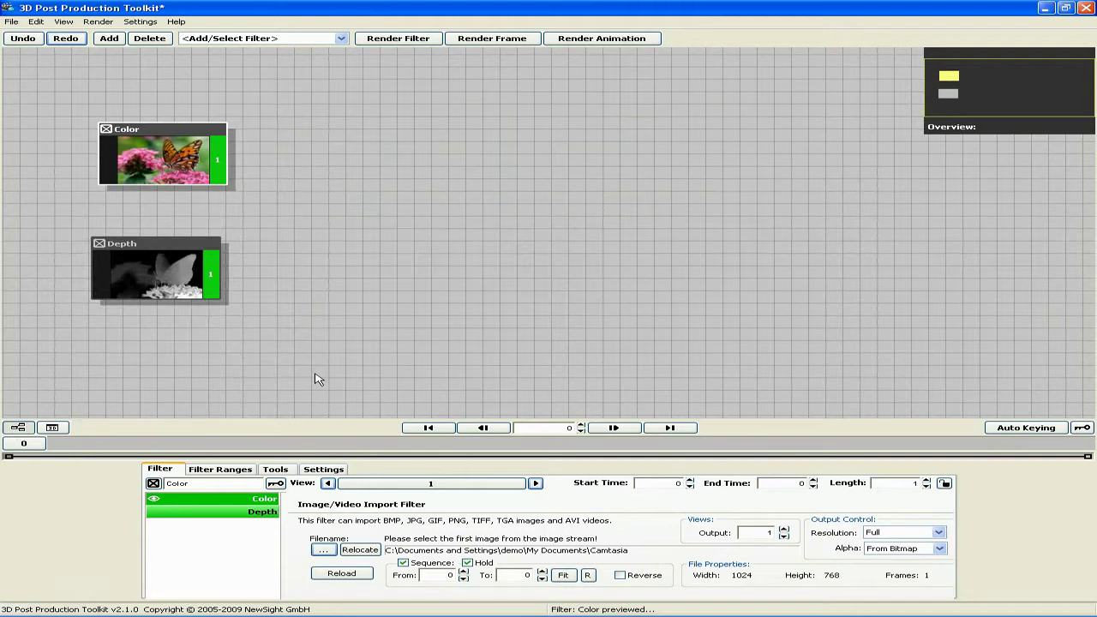
# Step: Add a 3D 1to8Warper filter and place it beside the Color and Depth filters, vertically between them
pyautogui.rightClick(312, 225)
pyautogui.moveTo(325, 230)
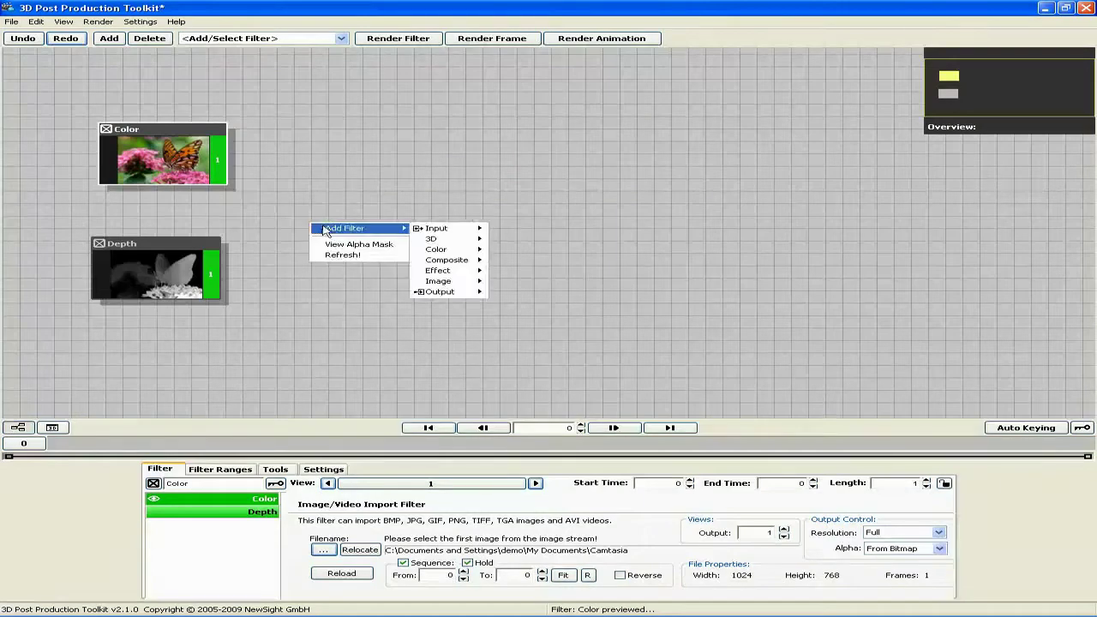
pyautogui.moveTo(449, 240)
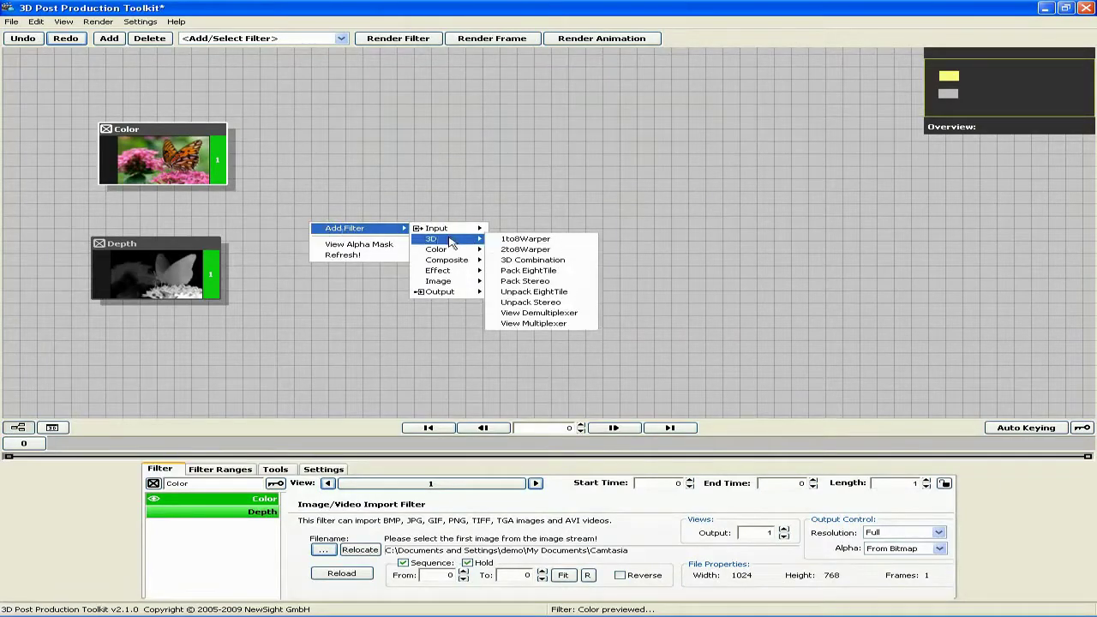
pyautogui.click(506, 243)
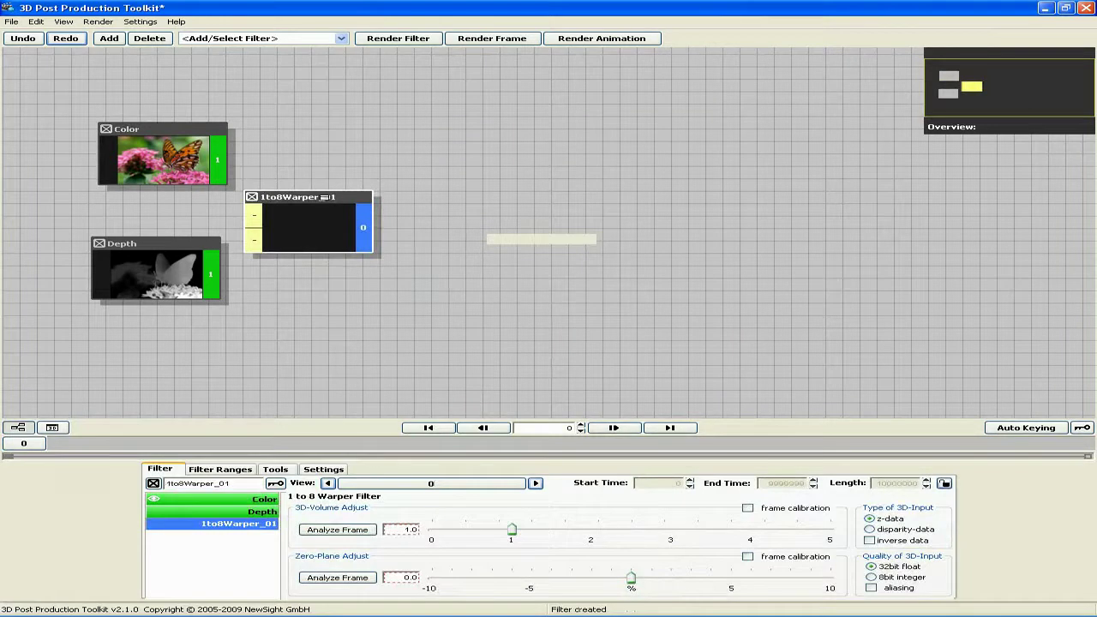
pyautogui.moveTo(324, 197); pyautogui.dragTo(369, 193)
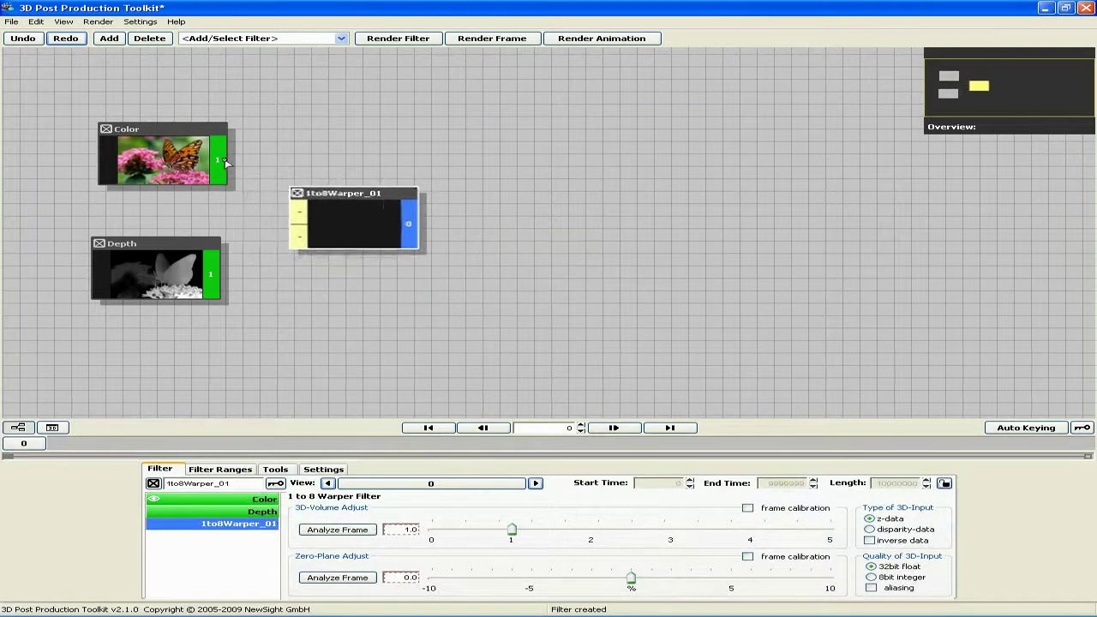
# Step: Connect the Color output to the 1to8Warper's first input and the Depth output to its second, and save the project
pyautogui.moveTo(225, 162); pyautogui.dragTo(300, 213)
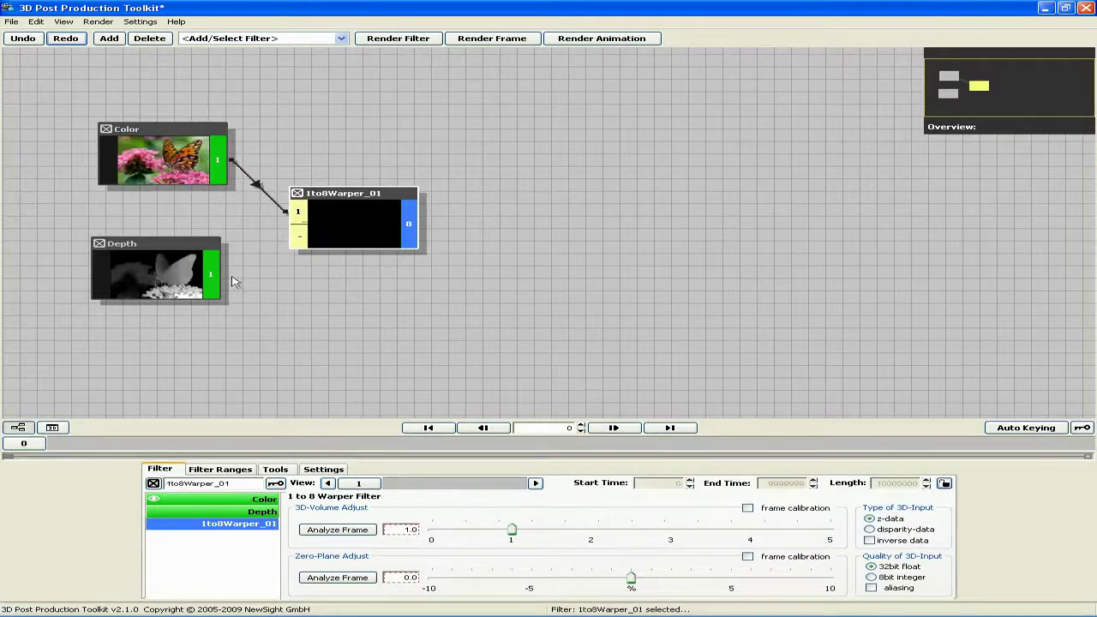
pyautogui.moveTo(210, 277); pyautogui.dragTo(300, 235)
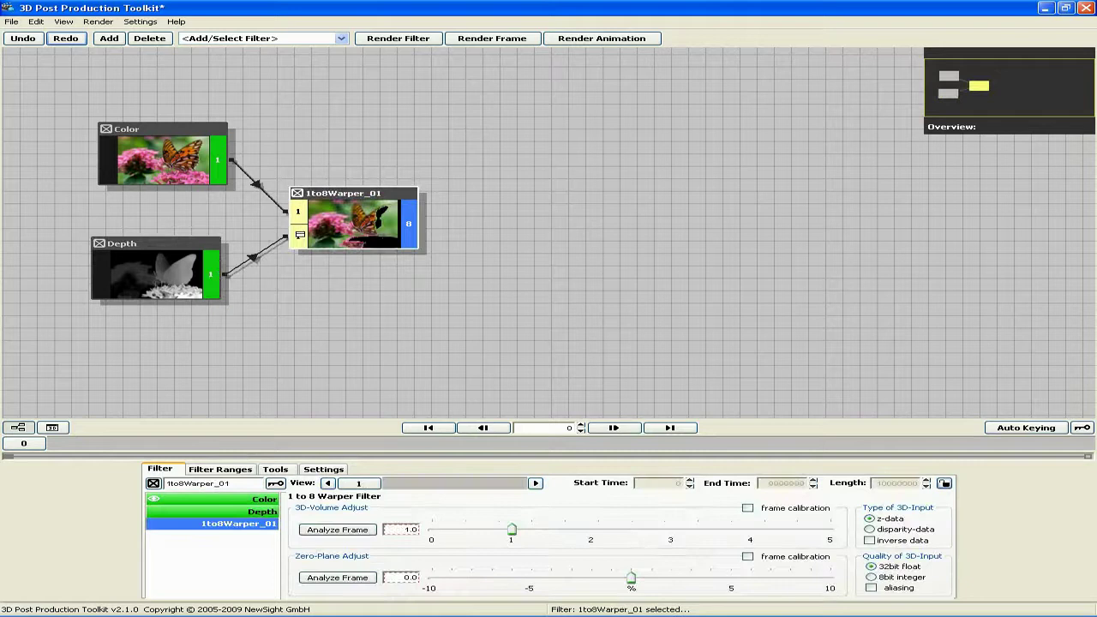
pyautogui.hotkey('ctrl', 's')
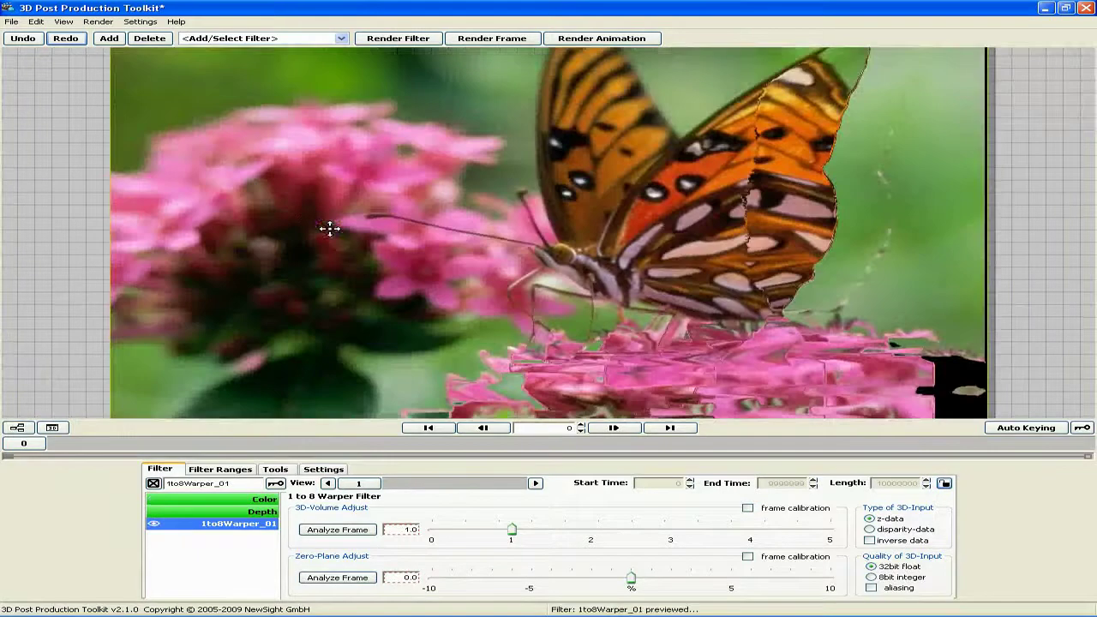
# Step: Set the warper's 3D input type to disparity-data and its quality to 8bit integer, and scrub through the generated views
pyautogui.scroll(-4, 356, 233)
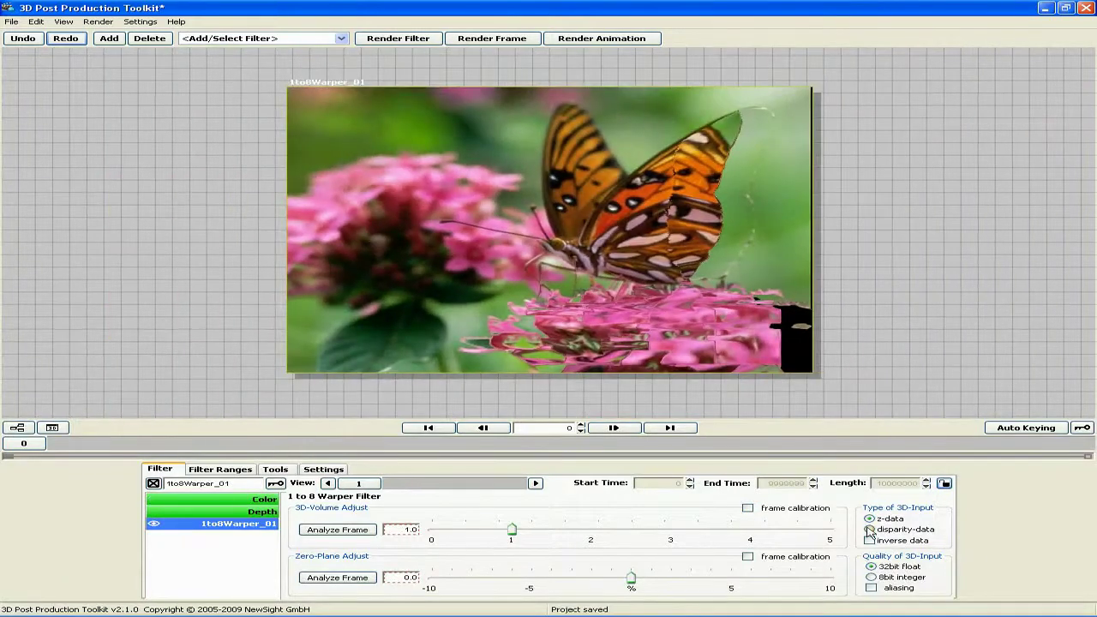
pyautogui.click(870, 529)
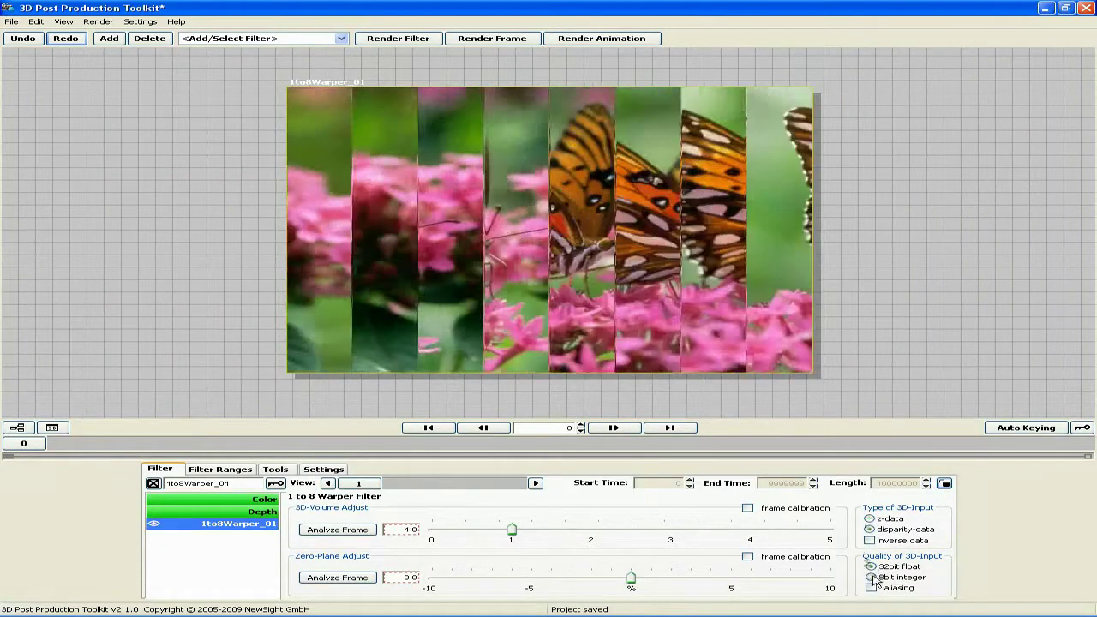
pyautogui.click(872, 577)
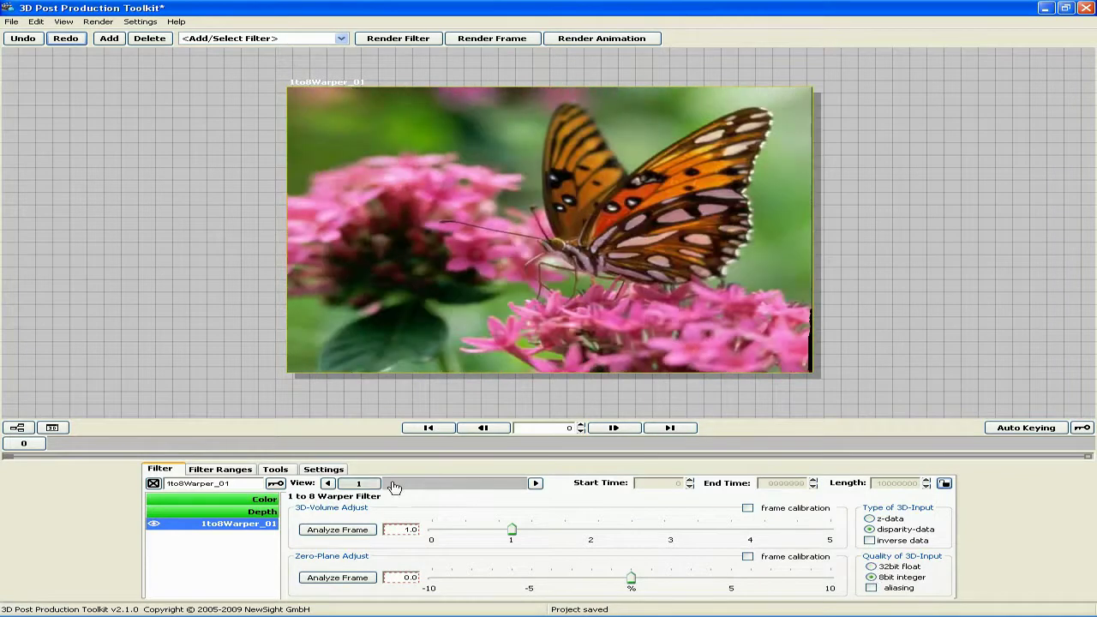
pyautogui.moveTo(356, 483)
pyautogui.mouseDown()
pyautogui.moveTo(580, 484)
pyautogui.moveTo(320, 470)
pyautogui.moveTo(509, 500)
pyautogui.moveTo(383, 494)
pyautogui.moveTo(514, 484)
pyautogui.moveTo(351, 484)
pyautogui.moveTo(566, 483)
pyautogui.moveTo(347, 483)
pyautogui.moveTo(506, 484)
pyautogui.moveTo(375, 472)
pyautogui.moveTo(523, 484)
pyautogui.moveTo(332, 485)
pyautogui.moveTo(535, 484)
pyautogui.moveTo(364, 484)
pyautogui.mouseUp()
# Step: Set the warper's 3D-Volume Adjust to 0 and scrub through the views to check the depth effect
pyautogui.click(411, 528)
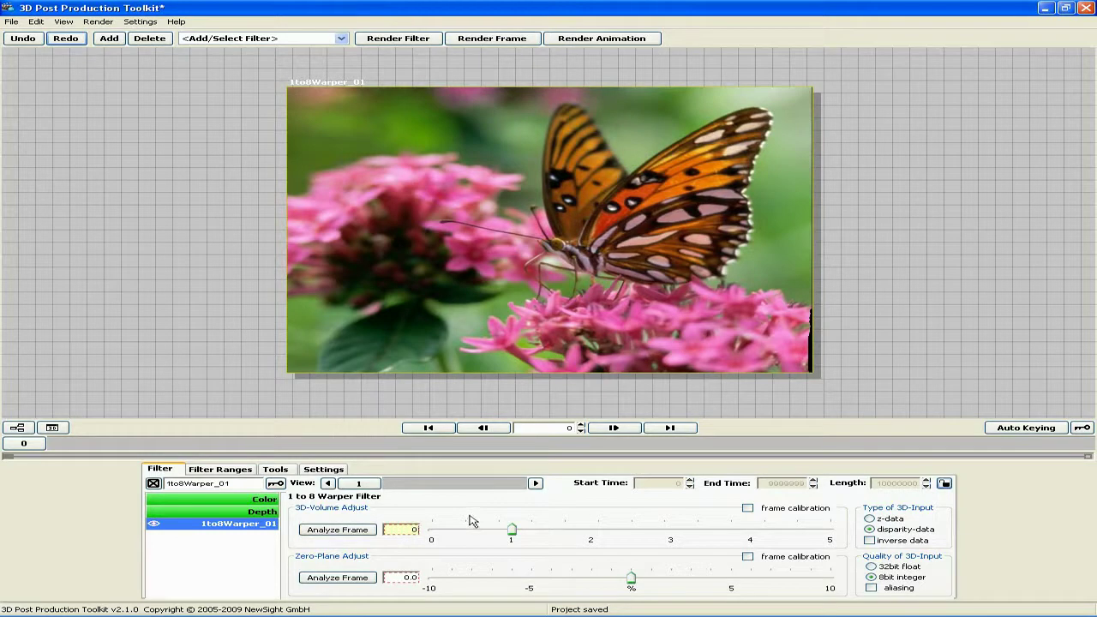
pyautogui.write('0')
pyautogui.press('Return')
pyautogui.moveTo(368, 484)
pyautogui.mouseDown()
pyautogui.moveTo(556, 487)
pyautogui.moveTo(347, 474)
pyautogui.moveTo(585, 486)
pyautogui.moveTo(366, 485)
pyautogui.mouseUp()
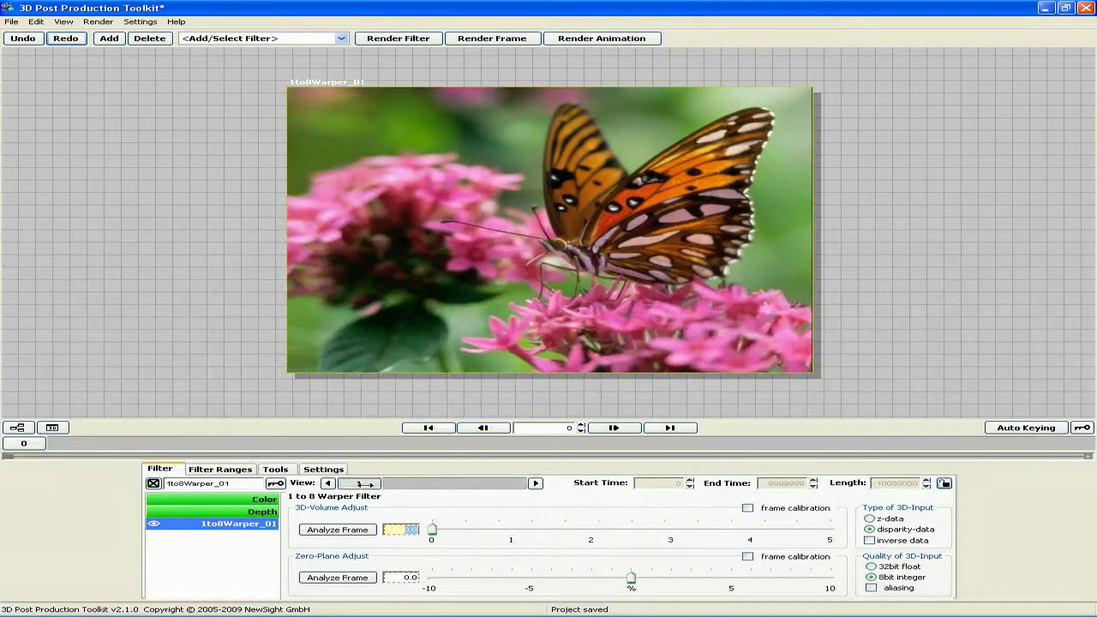
# Step: Set the warper's 3D-Volume Adjust to 1 and scrub through the generated views
pyautogui.write('1')
pyautogui.press('Return')
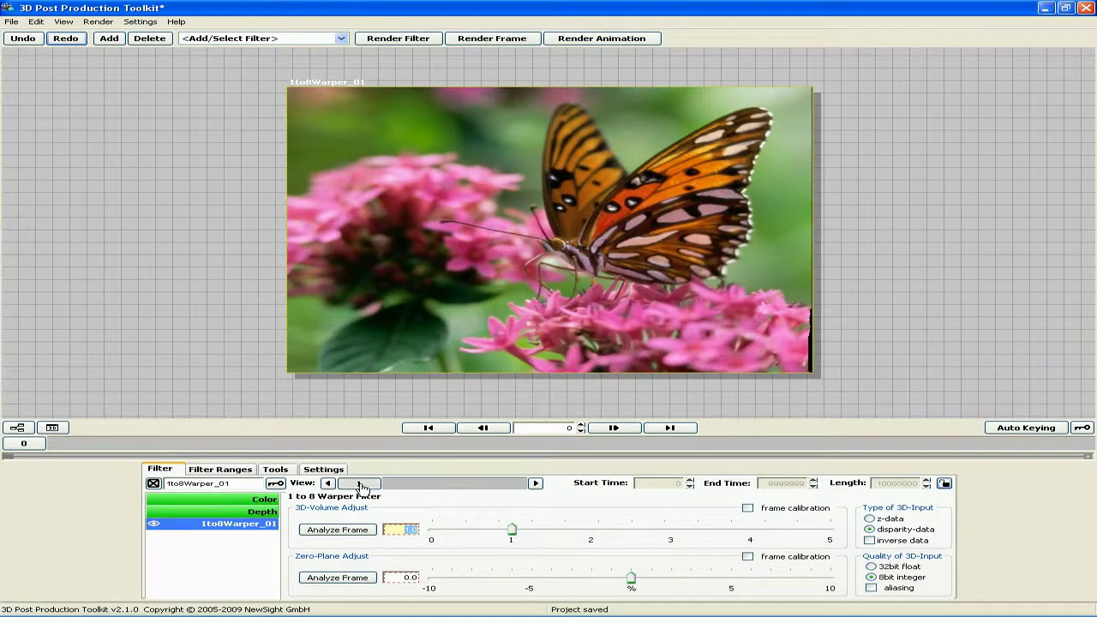
pyautogui.moveTo(359, 484)
pyautogui.mouseDown()
pyautogui.moveTo(510, 484)
pyautogui.moveTo(373, 484)
pyautogui.mouseUp()
# Step: Try the warper's Zero-Plane Adjust at -5 and at 5, scrubbing through the views at each value
pyautogui.click(411, 577)
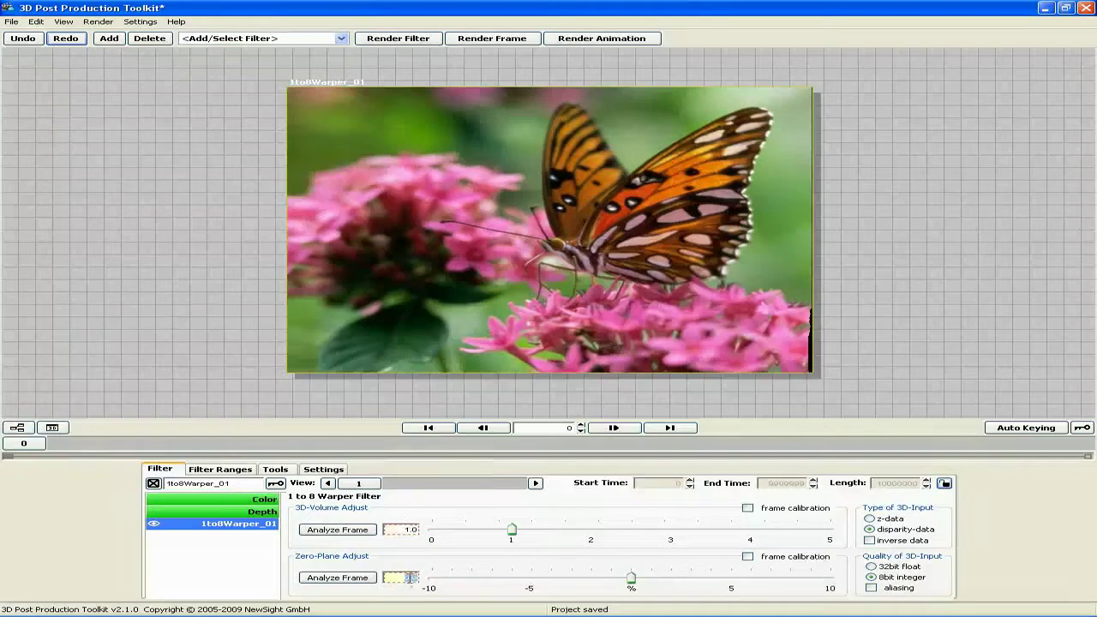
pyautogui.write('-5')
pyautogui.press('Return')
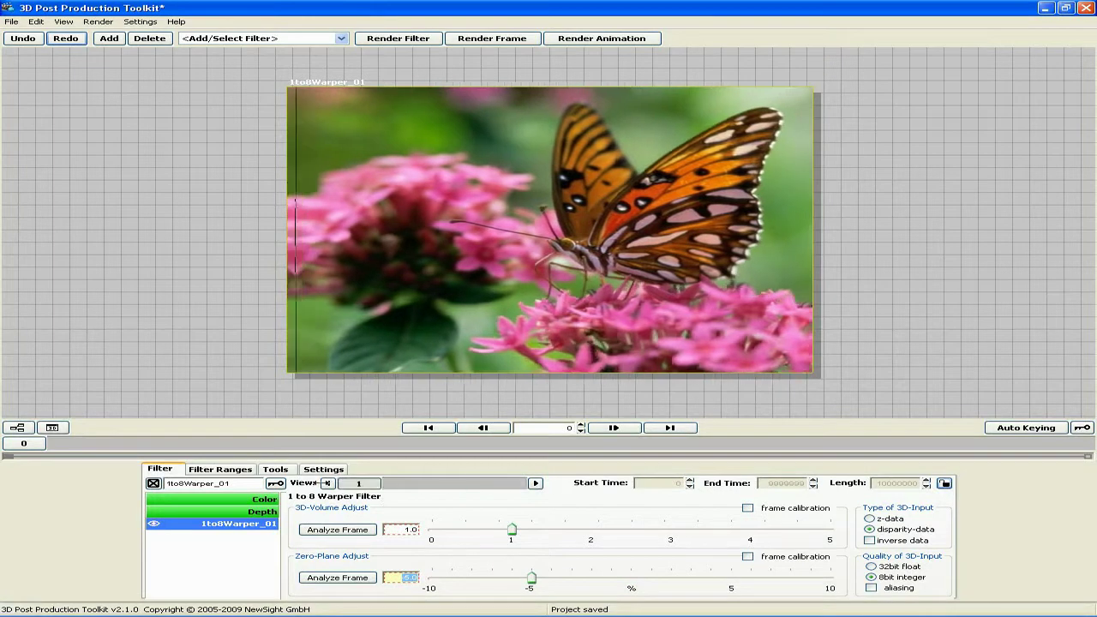
pyautogui.moveTo(358, 484)
pyautogui.mouseDown()
pyautogui.moveTo(493, 493)
pyautogui.moveTo(351, 481)
pyautogui.mouseUp()
pyautogui.write('5')
pyautogui.press('Return')
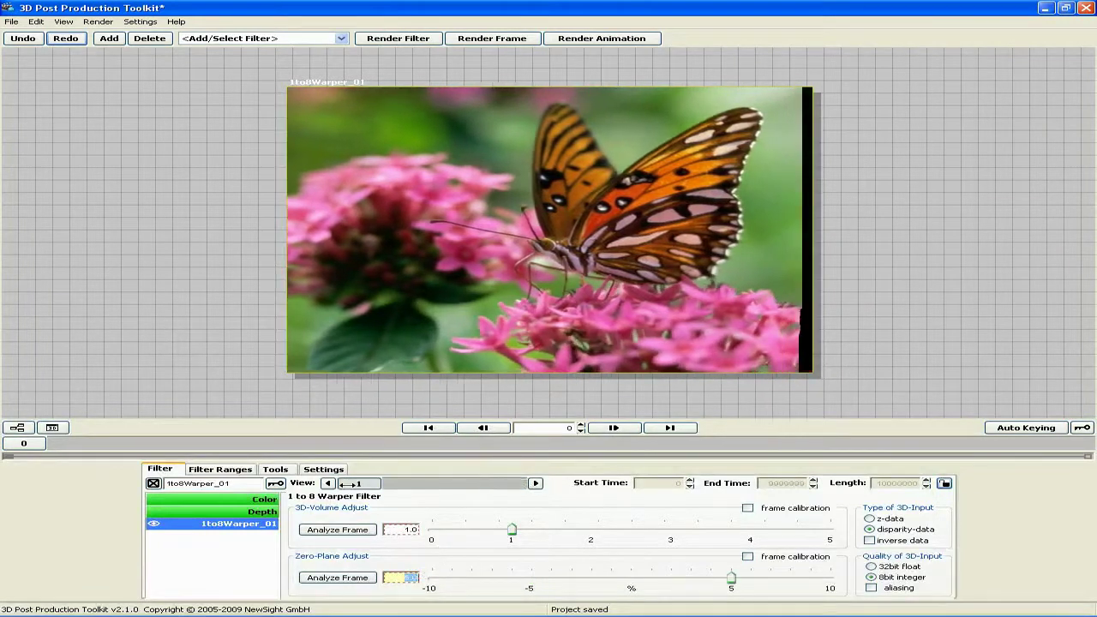
pyautogui.moveTo(350, 484)
pyautogui.mouseDown()
pyautogui.moveTo(518, 484)
pyautogui.moveTo(341, 487)
pyautogui.moveTo(536, 489)
pyautogui.moveTo(343, 487)
pyautogui.mouseUp()
# Step: Set the warper's Zero-Plane Adjust to 0 and scrub through the views again
pyautogui.click(412, 577)
pyautogui.write('0')
pyautogui.press('Return')
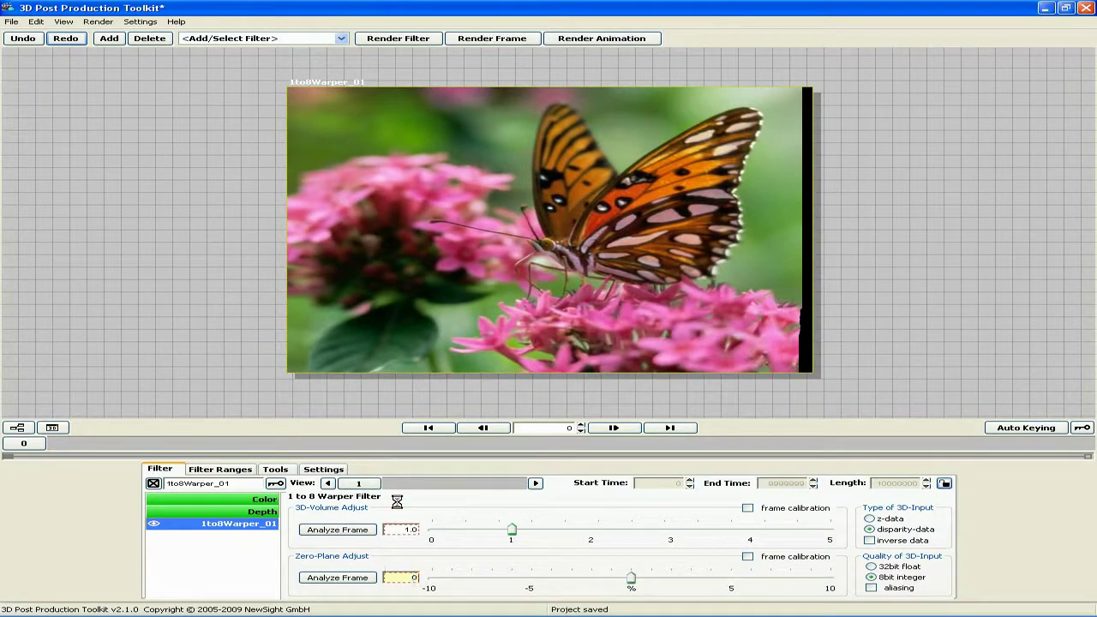
pyautogui.moveTo(359, 483)
pyautogui.mouseDown()
pyautogui.moveTo(524, 485)
pyautogui.moveTo(363, 482)
pyautogui.mouseUp()
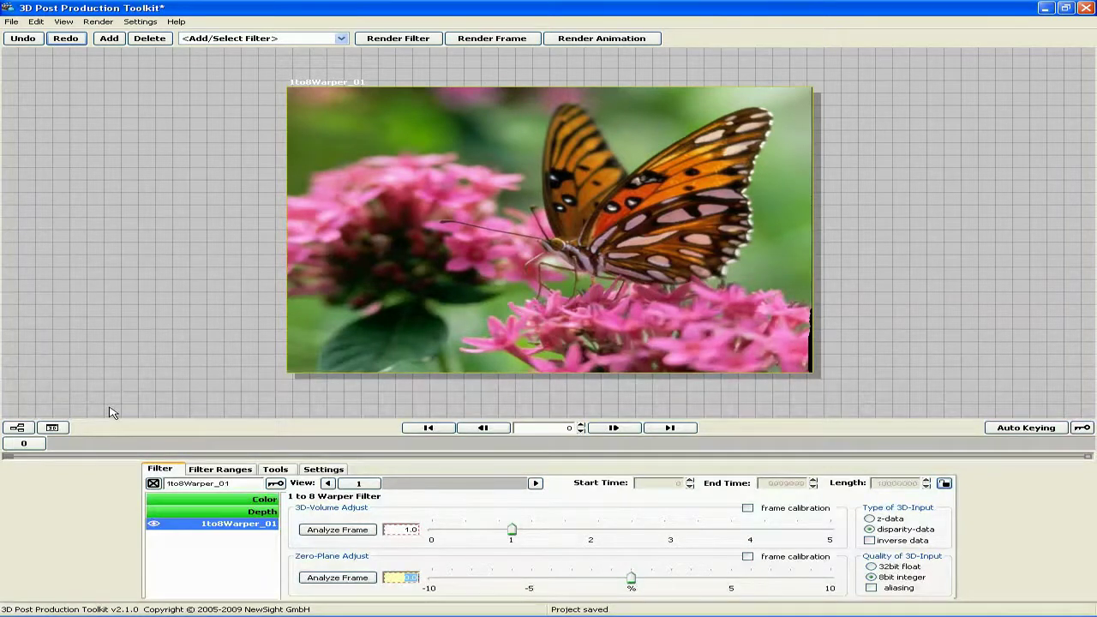
# Step: Inspect the warped image's edge, then add a Resize & Crop filter beside the 1to8Warper and connect the warper's output to it
pyautogui.moveTo(894, 355); pyautogui.dragTo(610, 269)
pyautogui.scroll(2, 742, 338)
pyautogui.scroll(1, 610, 268)
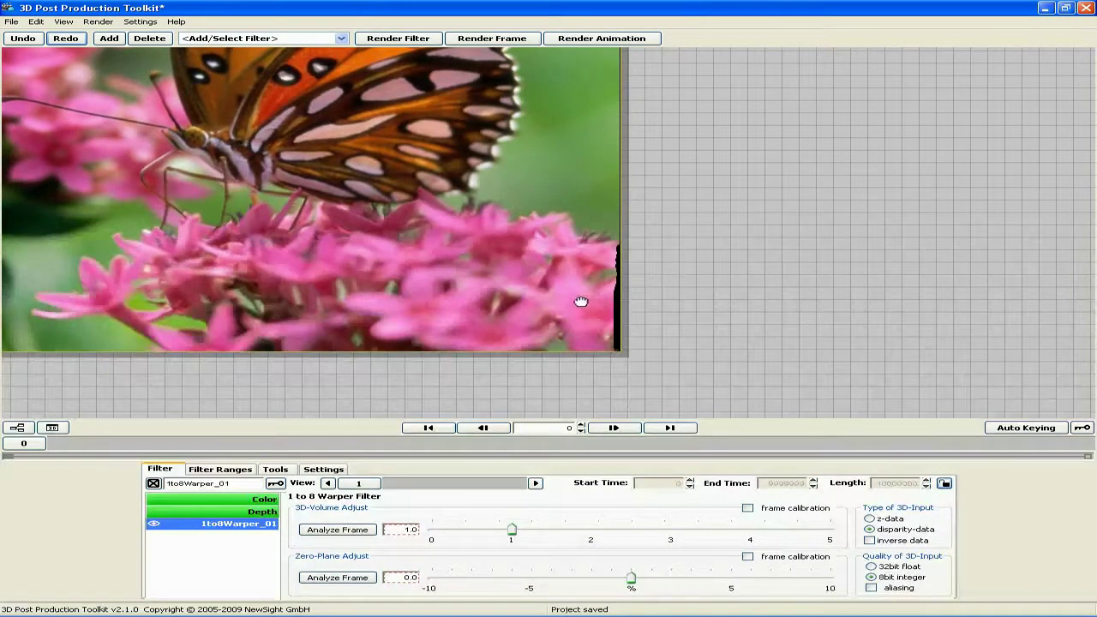
pyautogui.click(19, 428)
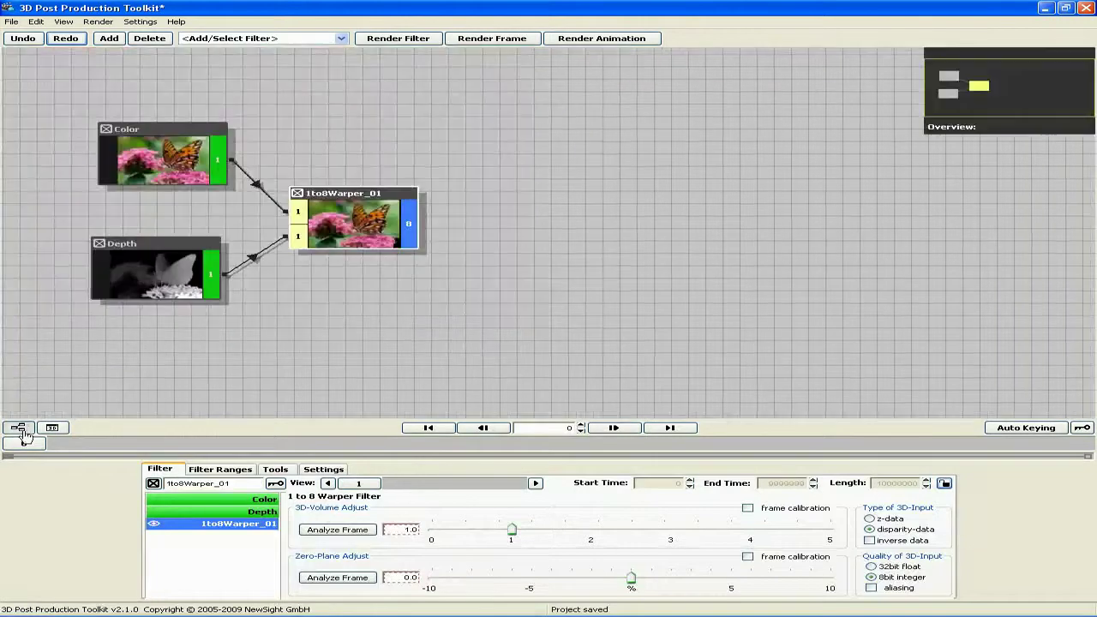
pyautogui.rightClick(503, 219)
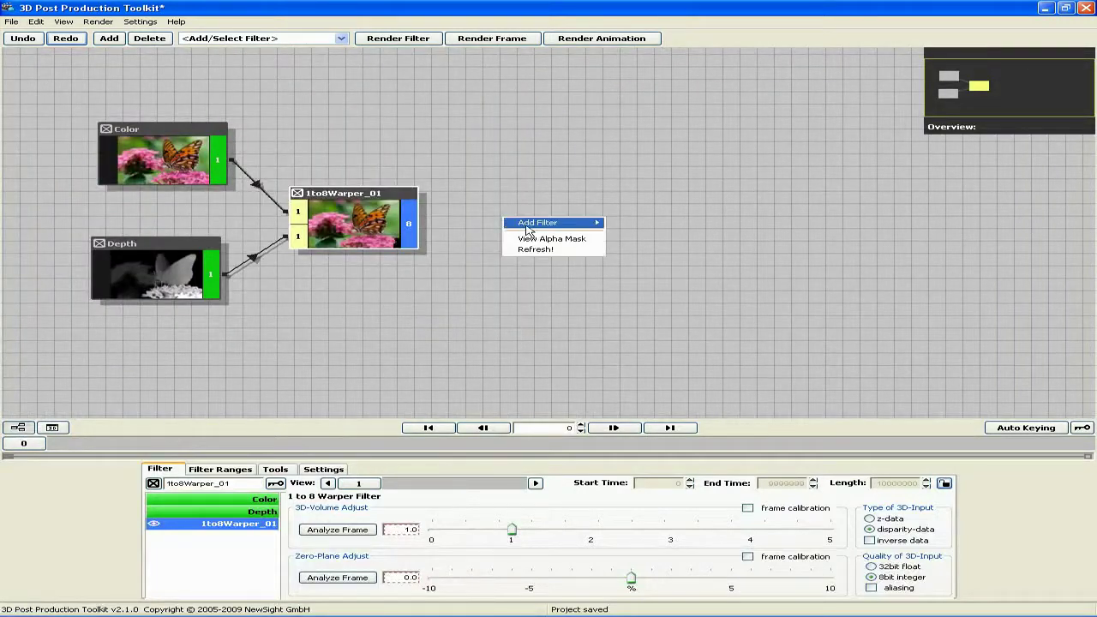
pyautogui.moveTo(508, 223)
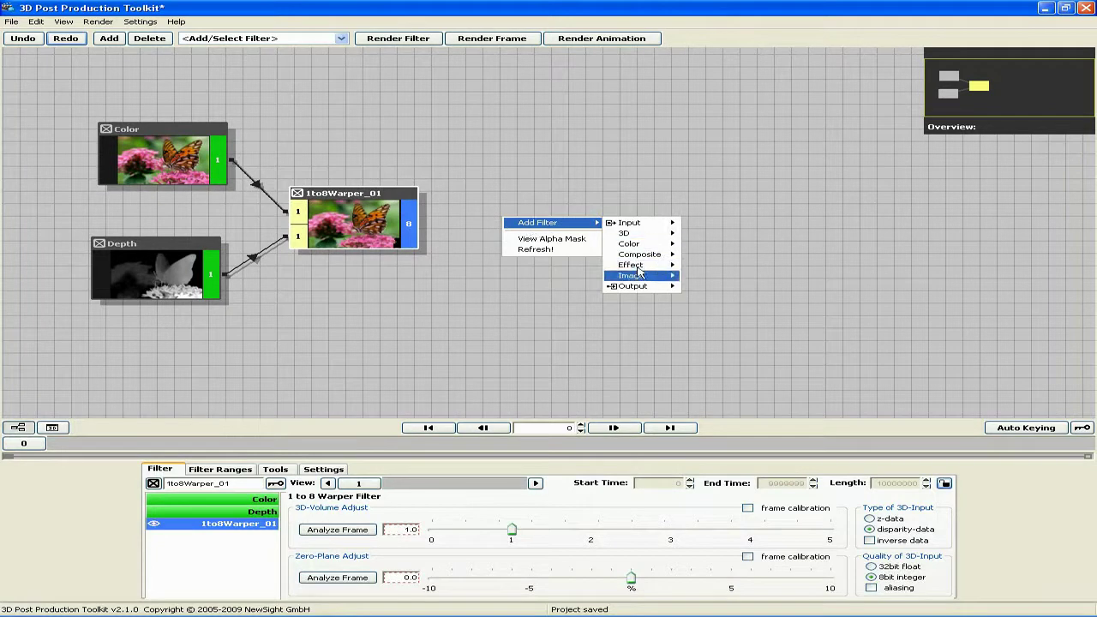
pyautogui.moveTo(638, 286)
pyautogui.click(707, 294)
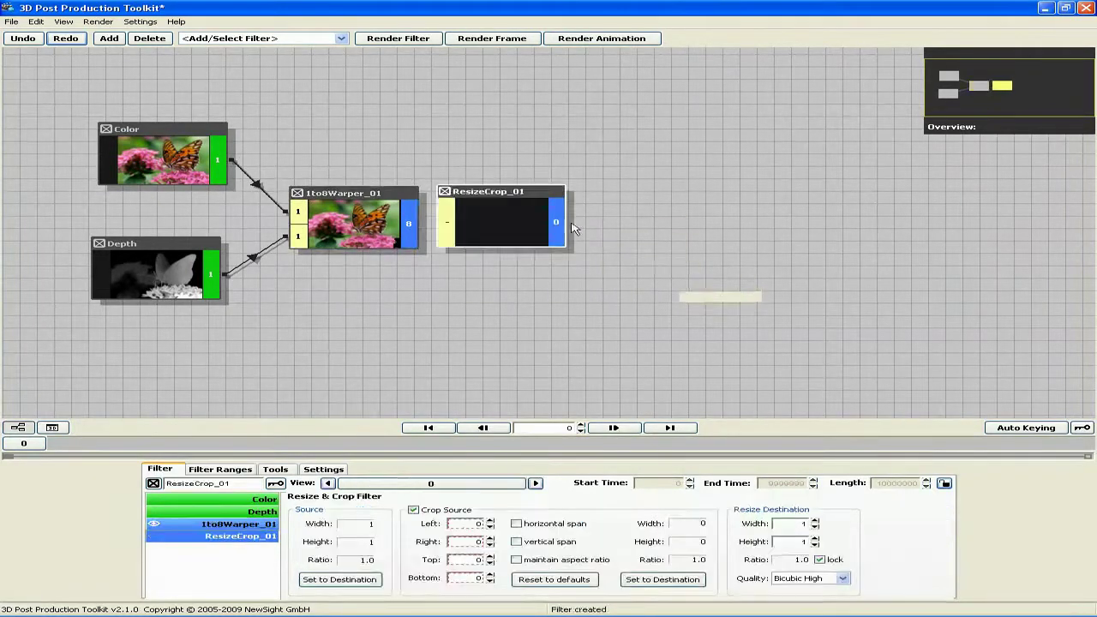
pyautogui.moveTo(526, 197); pyautogui.dragTo(561, 198)
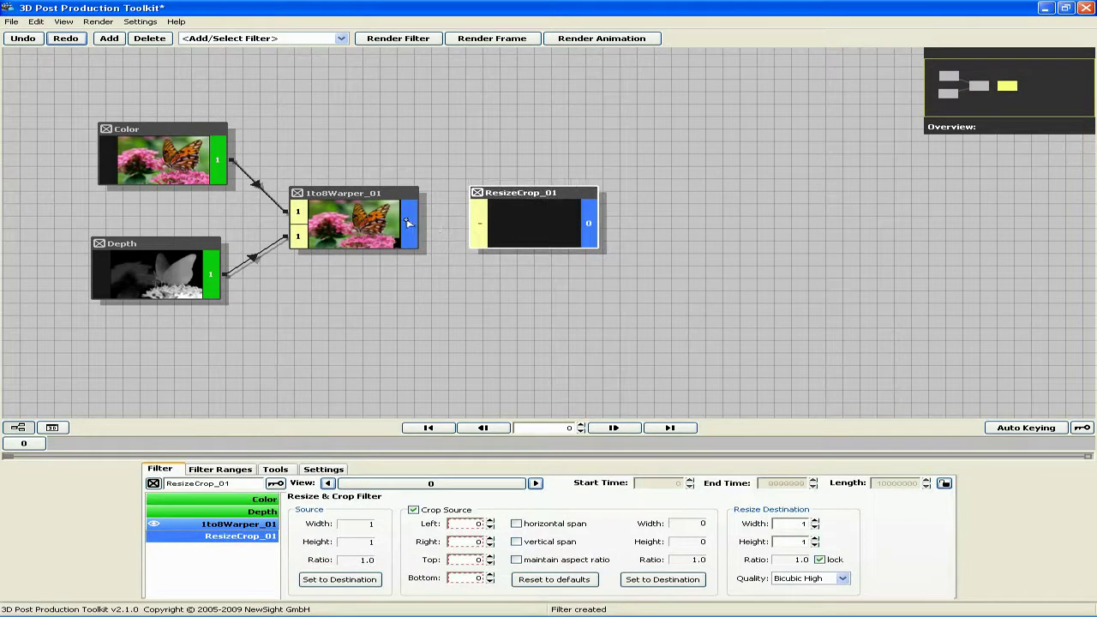
pyautogui.click(408, 223)
pyautogui.moveTo(408, 223); pyautogui.dragTo(481, 222)
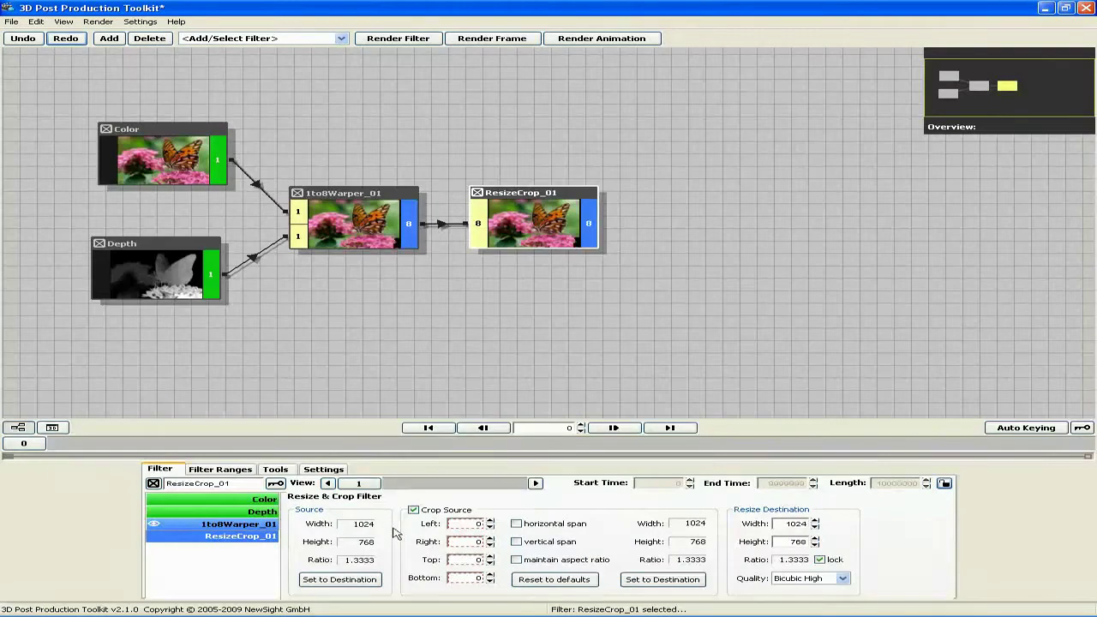
# Step: Enable horizontal span, vertical span and maintain aspect ratio for the source crop, and set the Left crop to 10
pyautogui.click(525, 523)
pyautogui.click(516, 542)
pyautogui.click(517, 560)
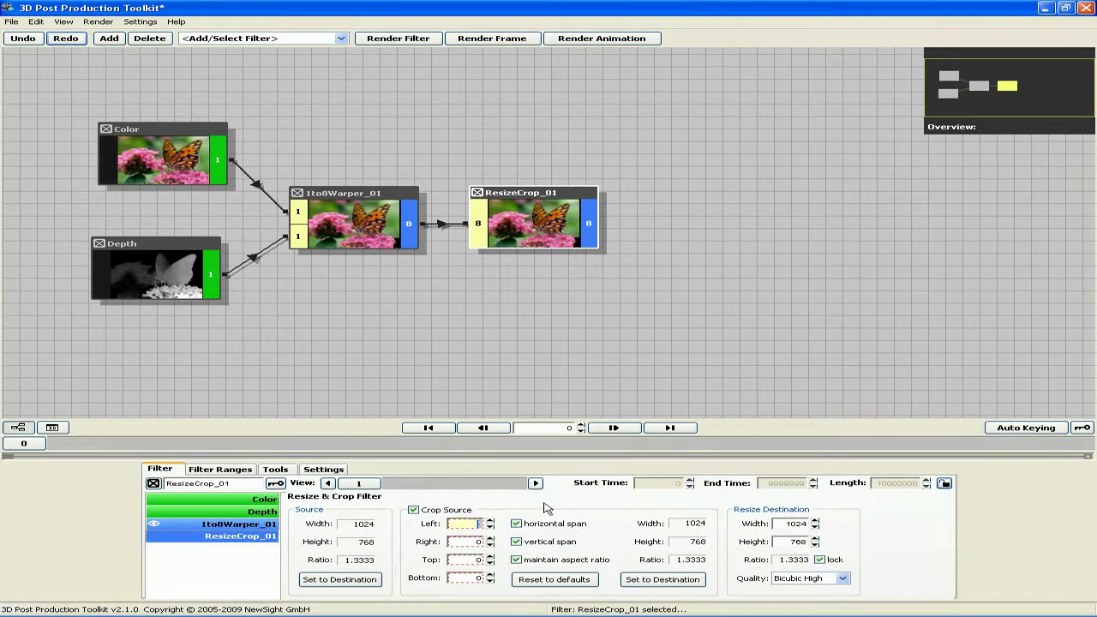
pyautogui.write('10')
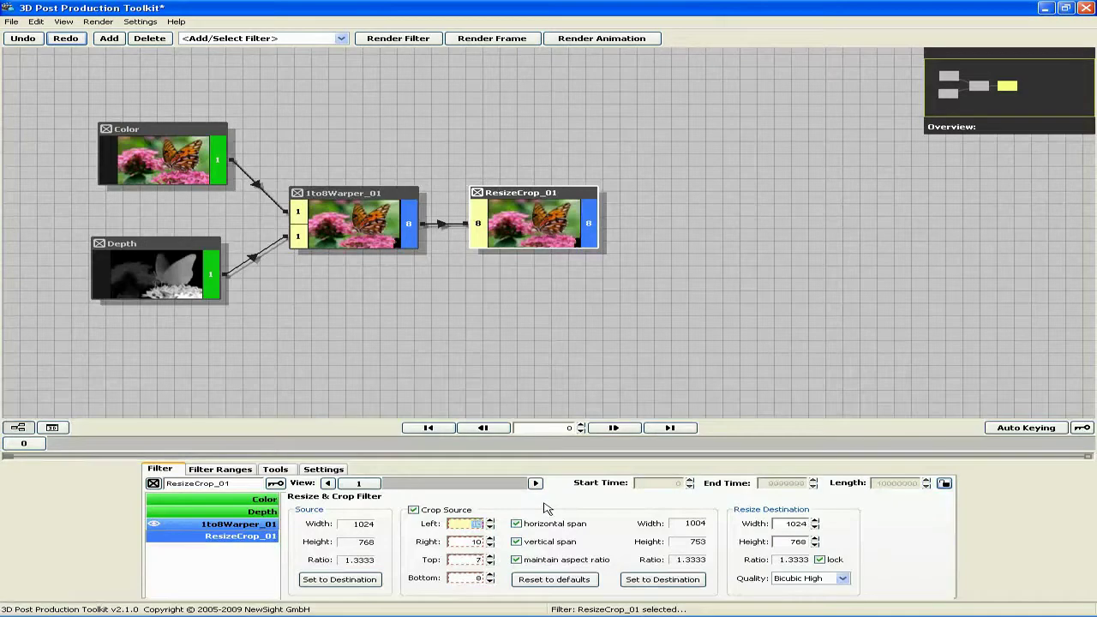
pyautogui.click(488, 561)
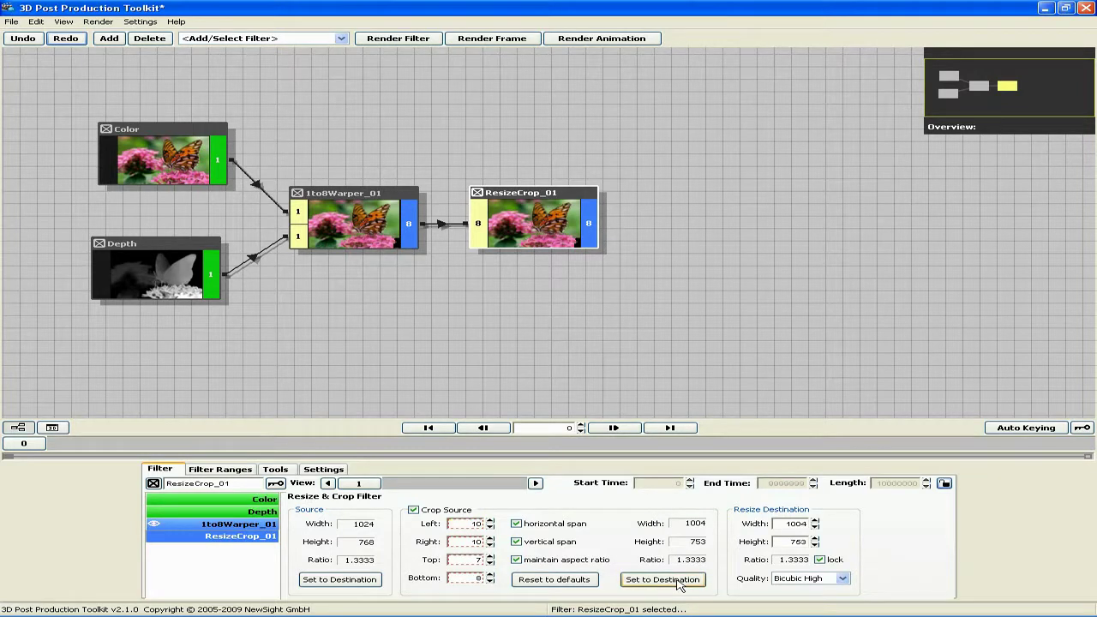
# Step: Set the resize destination width to 1024, and preview the ResizeCrop result while scrubbing through its views
pyautogui.doubleClick(790, 521)
pyautogui.write('1024')
pyautogui.press('Return')
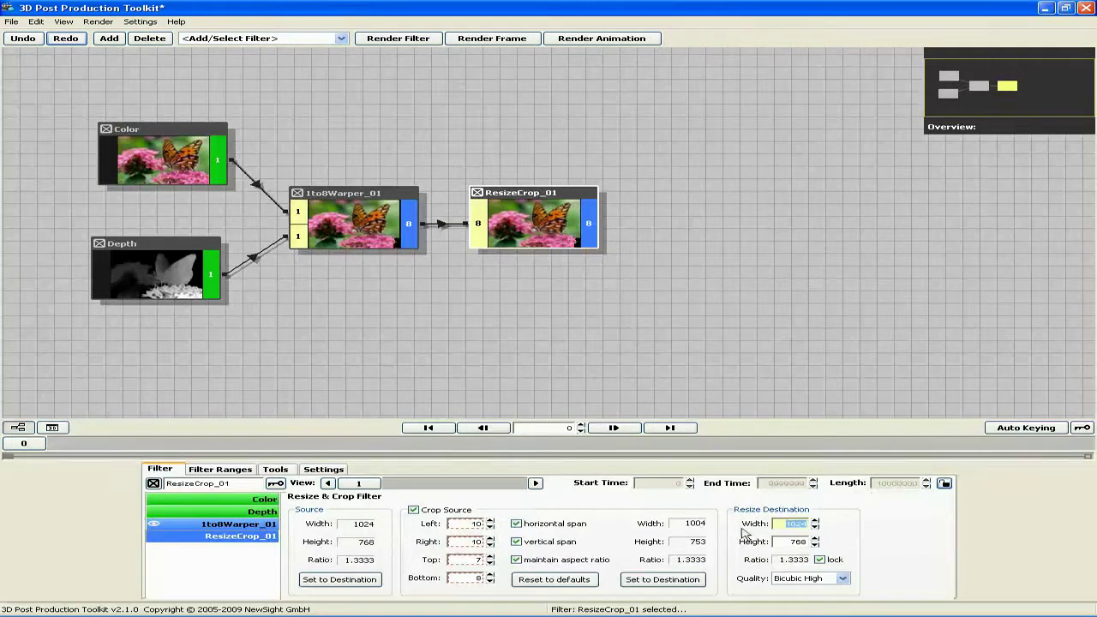
pyautogui.click(540, 221)
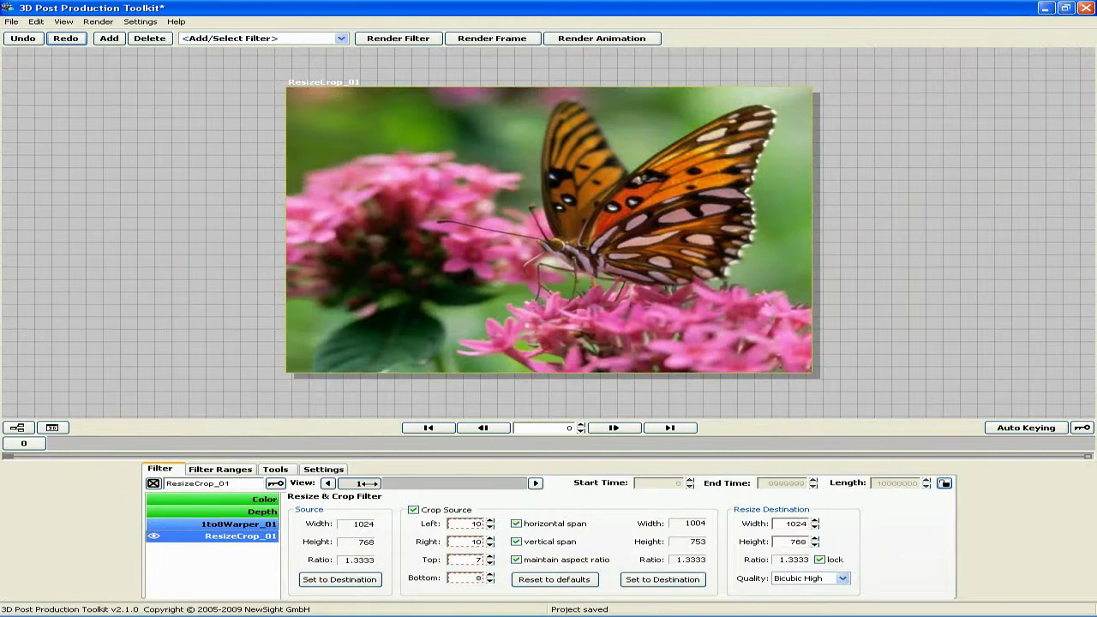
pyautogui.moveTo(359, 483)
pyautogui.mouseDown()
pyautogui.moveTo(542, 483)
pyautogui.moveTo(358, 483)
pyautogui.mouseUp()
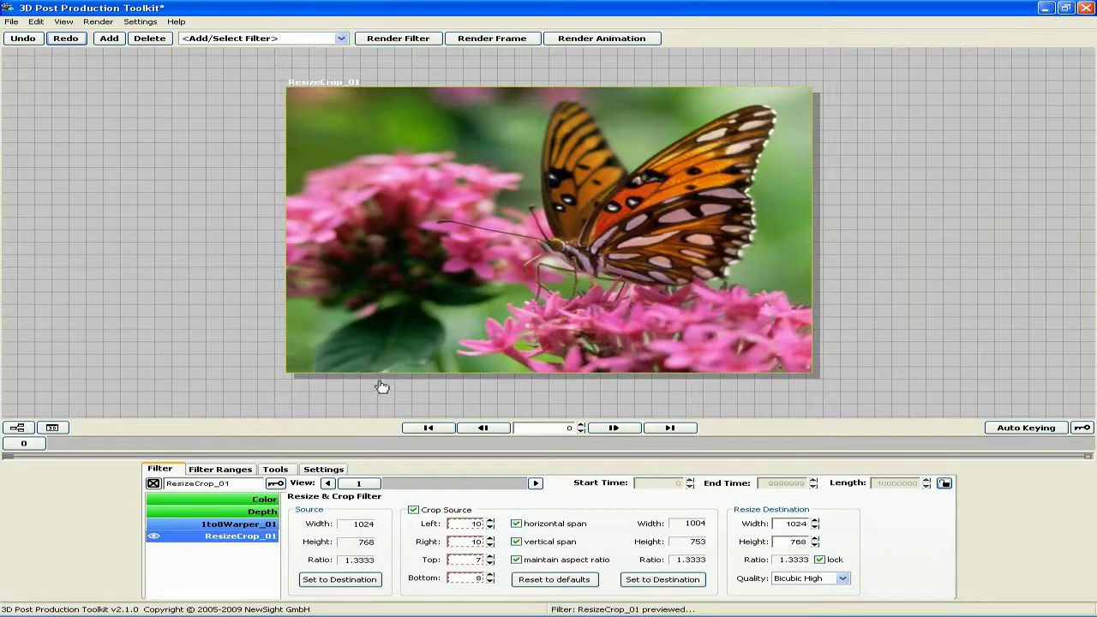
# Step: Return to the filter graph, add a 3D Combine filter and place it beside the ResizeCrop filter
pyautogui.click(17, 426)
pyautogui.rightClick(642, 270)
pyautogui.moveTo(664, 276)
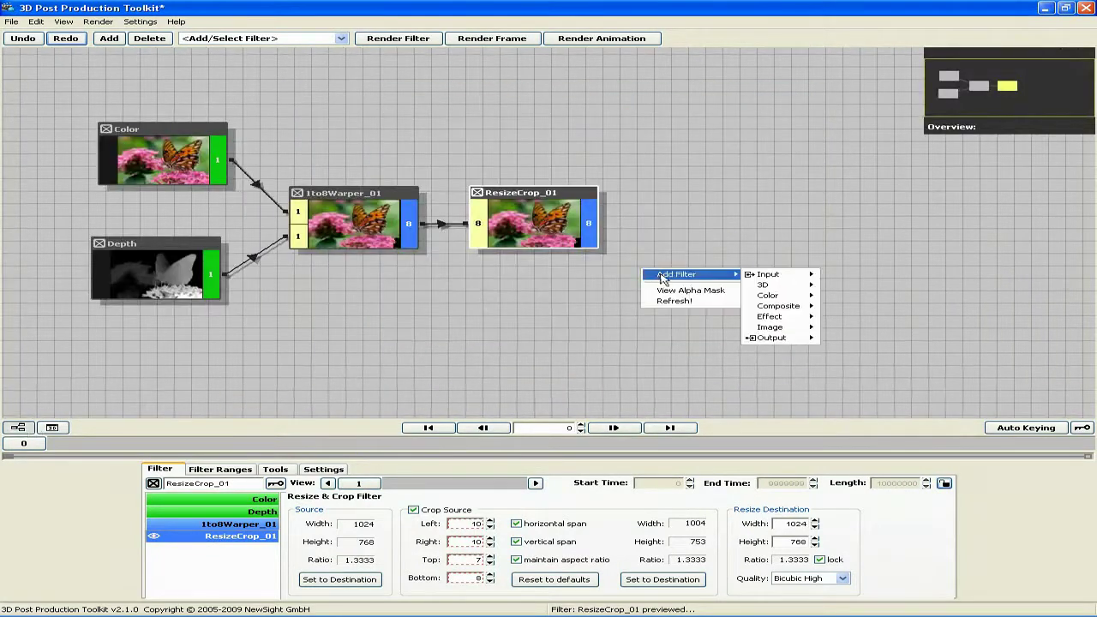
pyautogui.moveTo(762, 287)
pyautogui.click(857, 306)
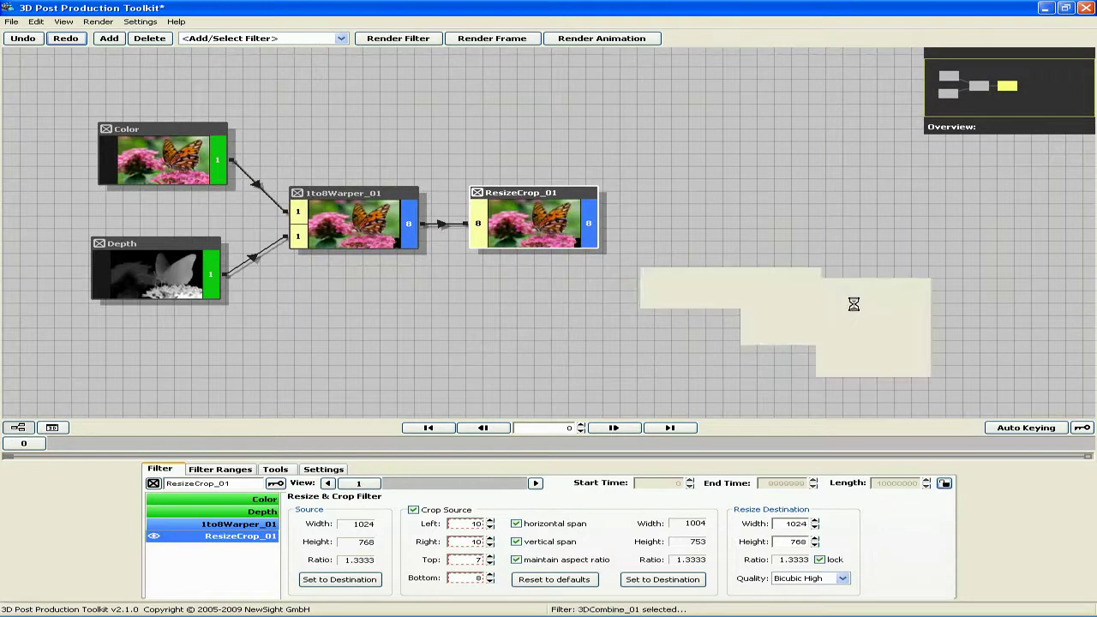
pyautogui.moveTo(655, 245); pyautogui.dragTo(740, 193)
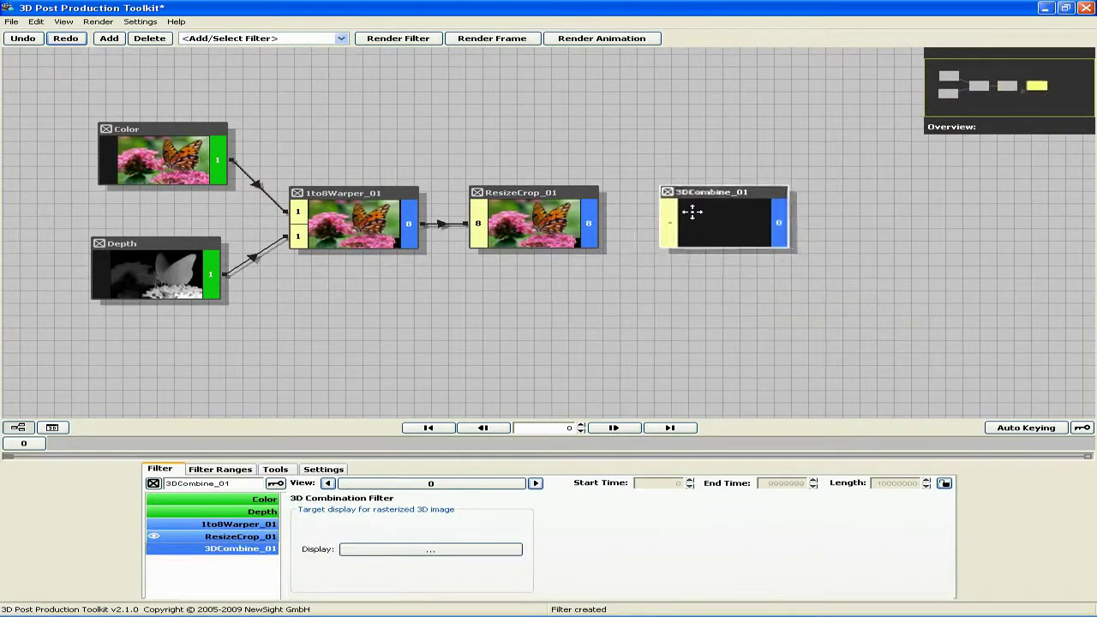
# Step: Connect the ResizeCrop output to the 3DCombine filter and set its target display to NewSight 20" MultiView AD2
pyautogui.moveTo(590, 223); pyautogui.dragTo(669, 221)
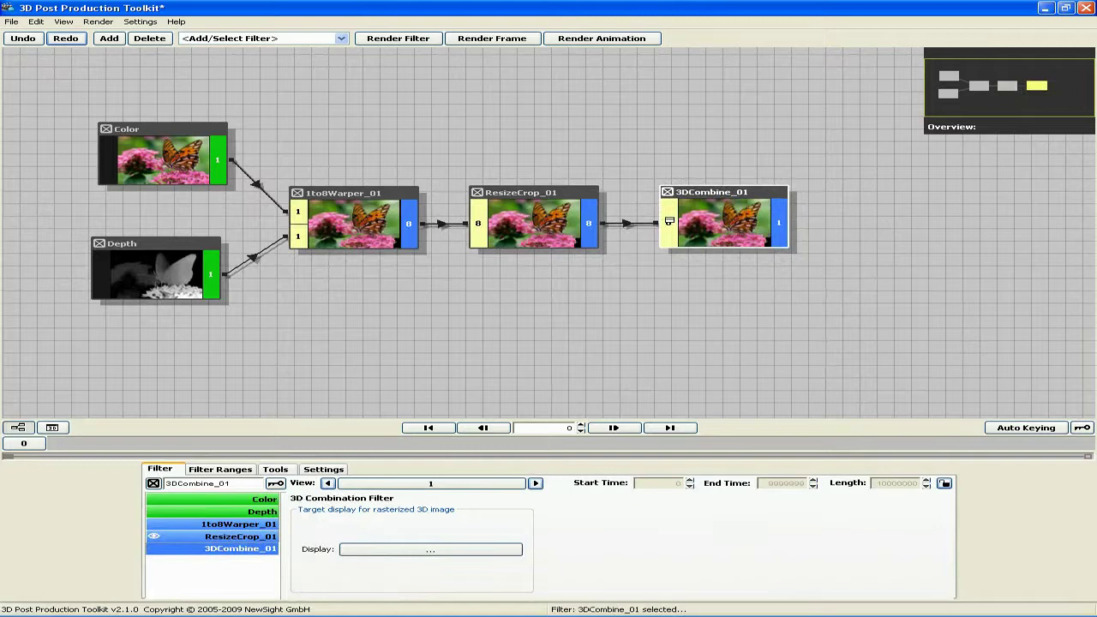
pyautogui.moveTo(730, 191); pyautogui.dragTo(731, 197)
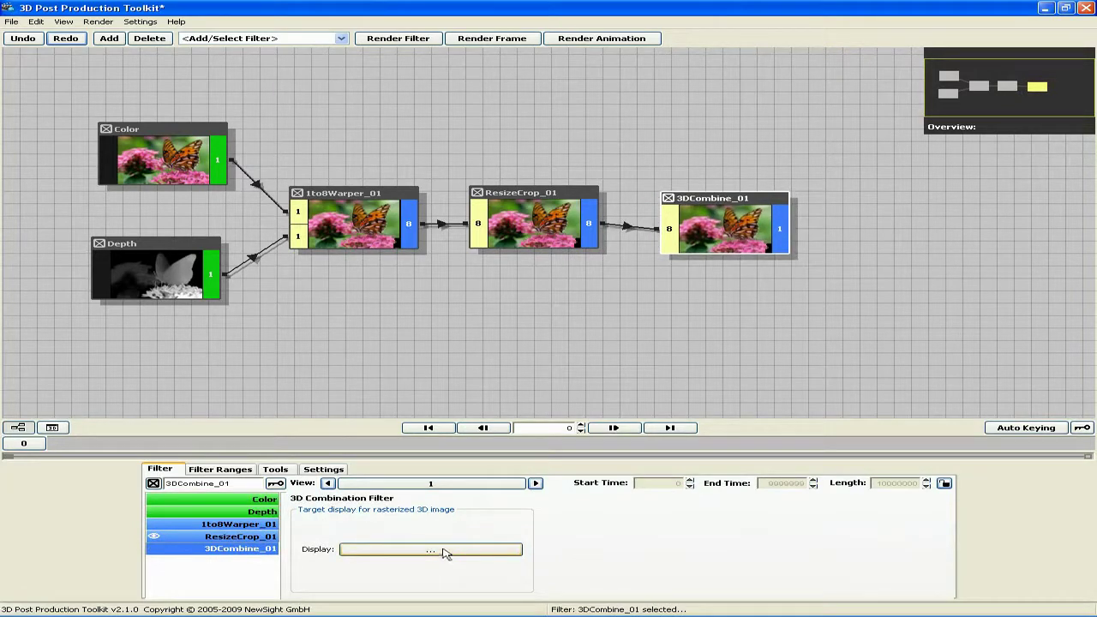
pyautogui.click(444, 551)
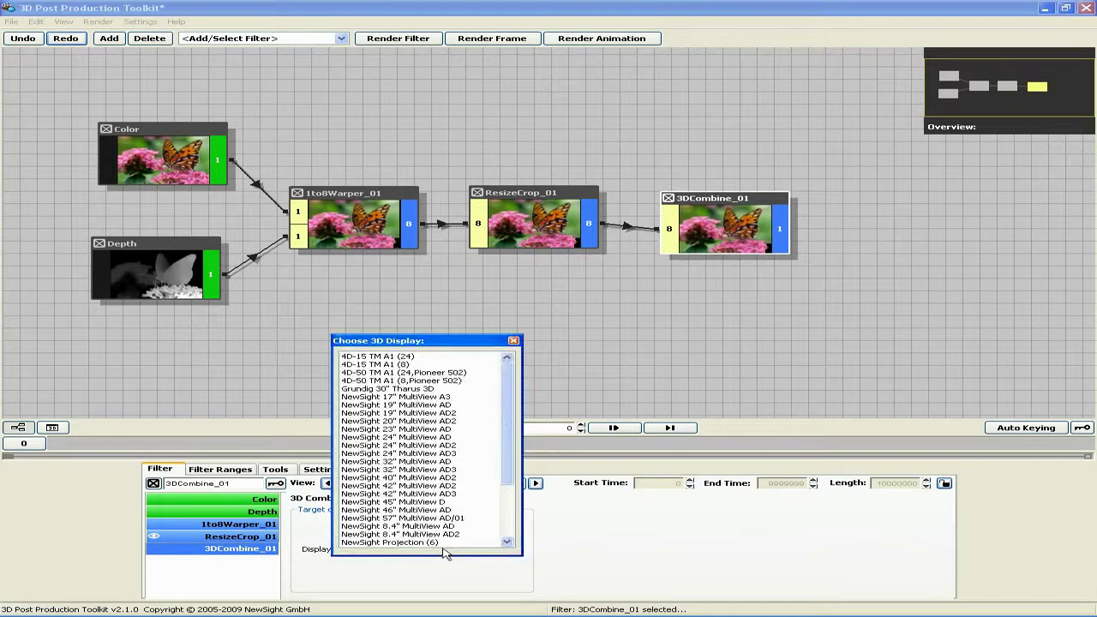
pyautogui.click(429, 421)
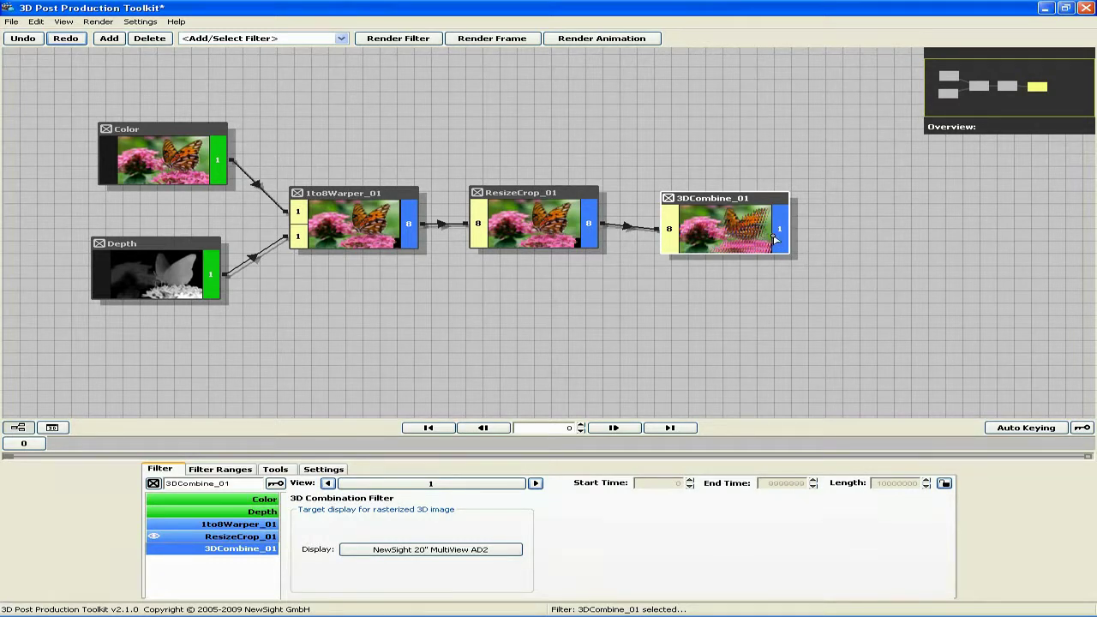
# Step: Add a bitmap output filter after the 3DCombine filter and connect the 3DCombine output to it
pyautogui.rightClick(803, 275)
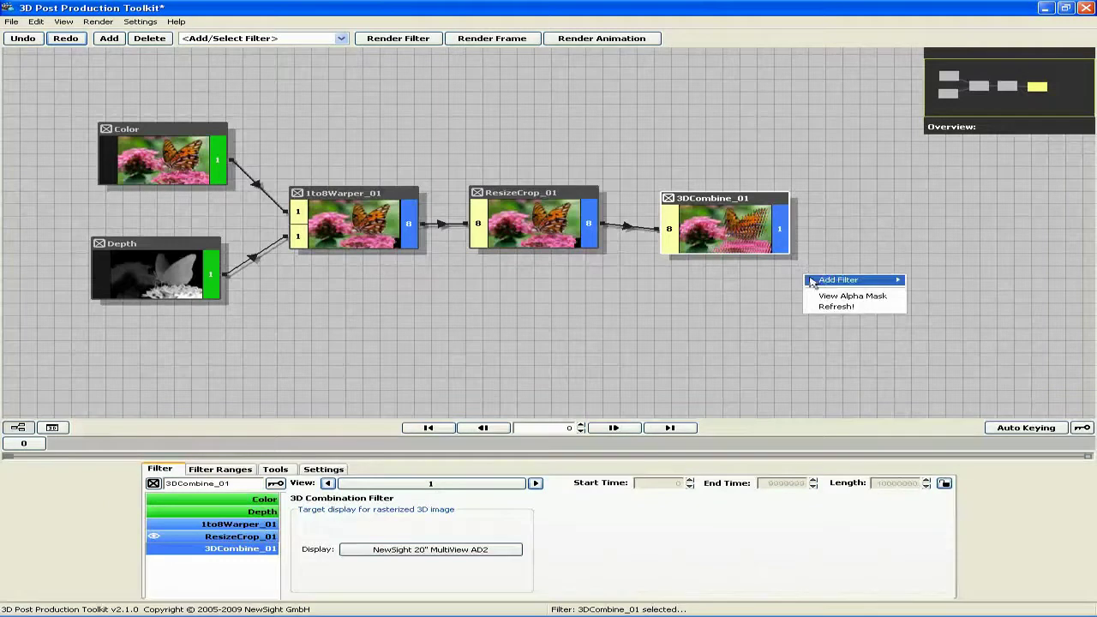
pyautogui.moveTo(820, 285)
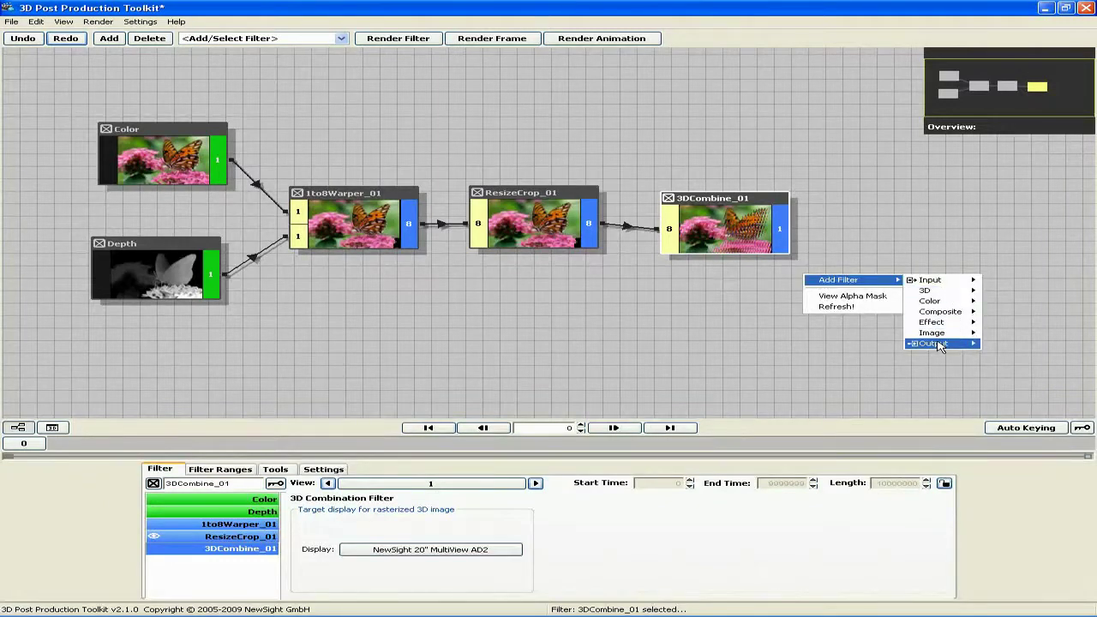
pyautogui.moveTo(937, 346)
pyautogui.click(864, 345)
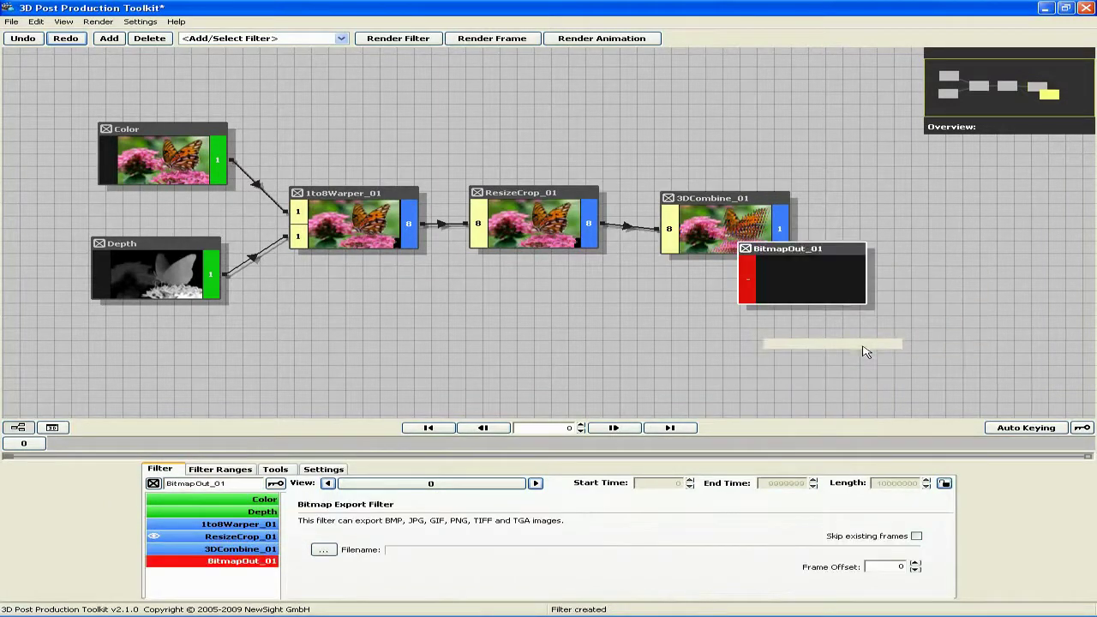
pyautogui.moveTo(806, 241); pyautogui.dragTo(853, 266)
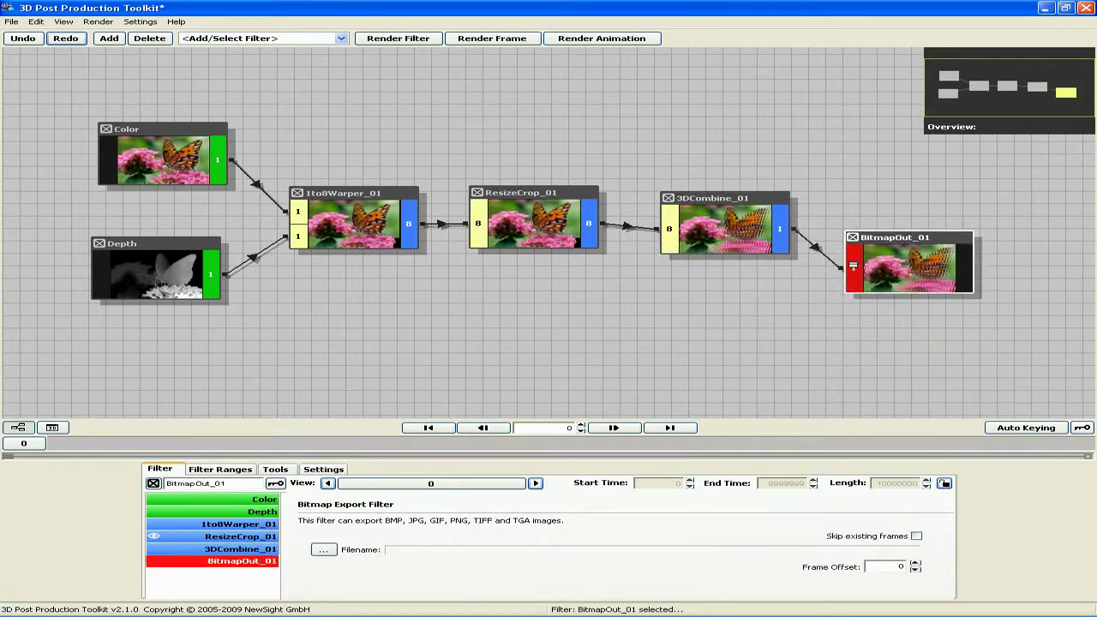
# Step: Set the bitmap export file to "image" in Windows Bitmap format in the Butterfly folder, and render the current frame
pyautogui.click(334, 553)
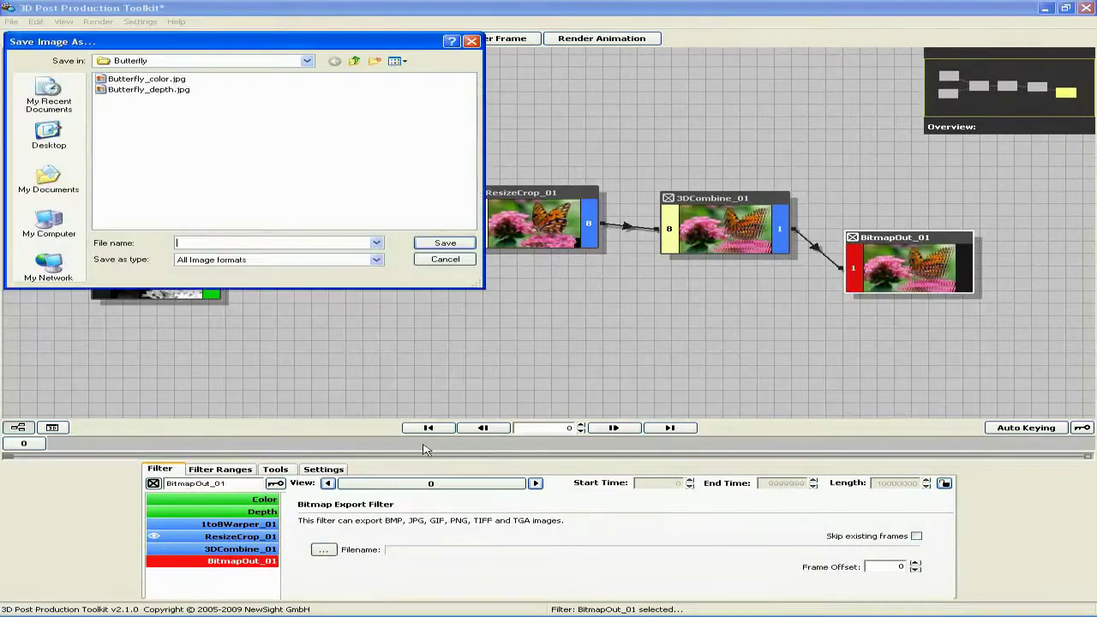
pyautogui.click(208, 244)
pyautogui.write('image')
pyautogui.click(376, 260)
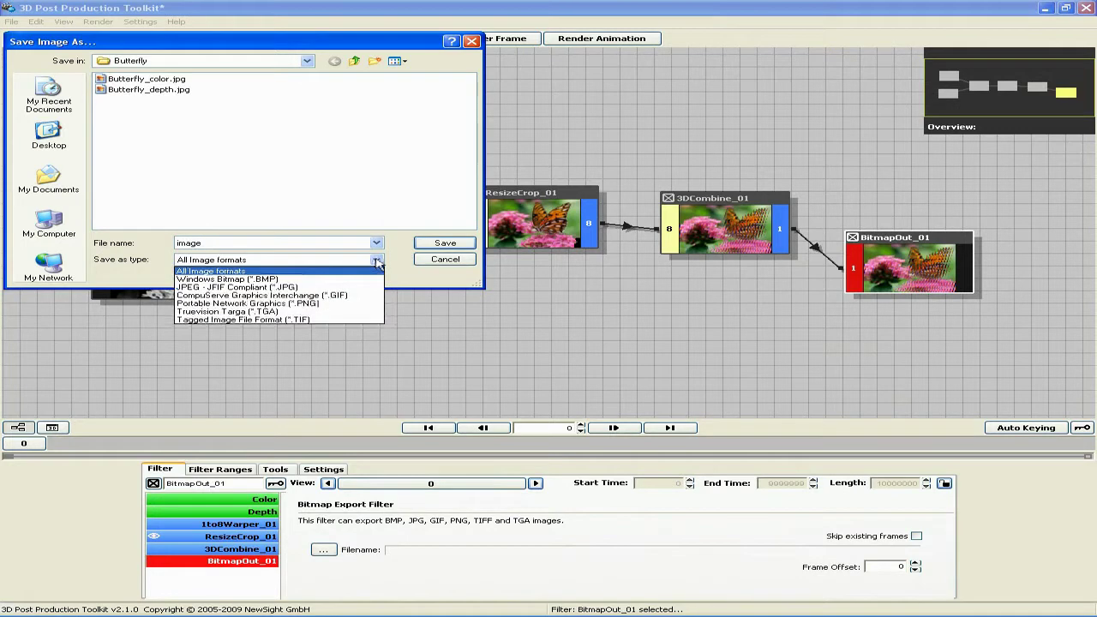
pyautogui.click(293, 274)
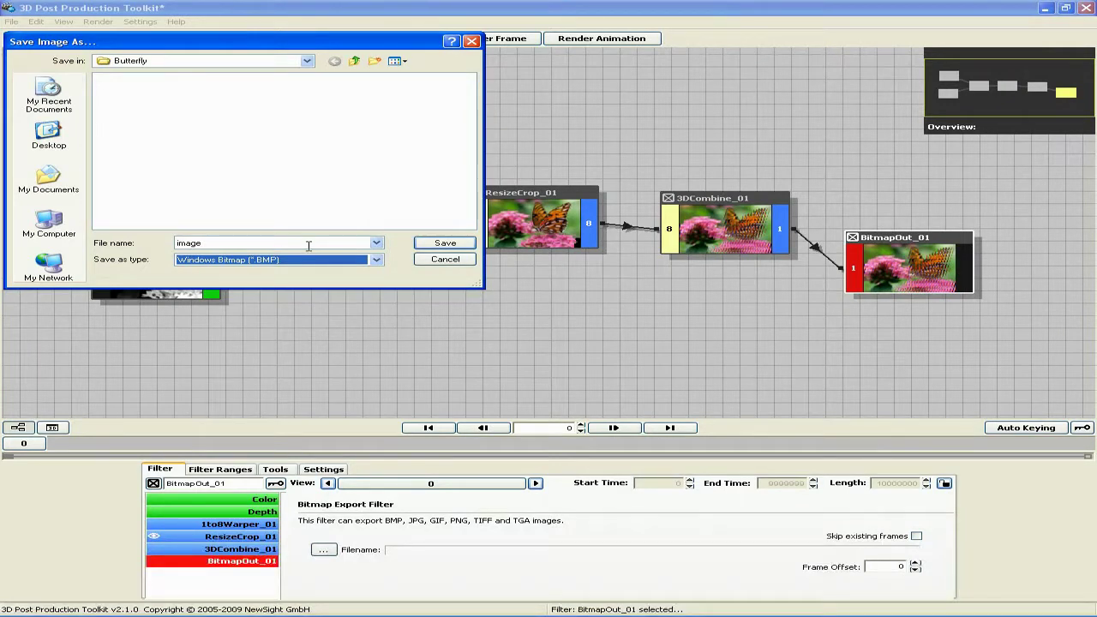
pyautogui.click(434, 247)
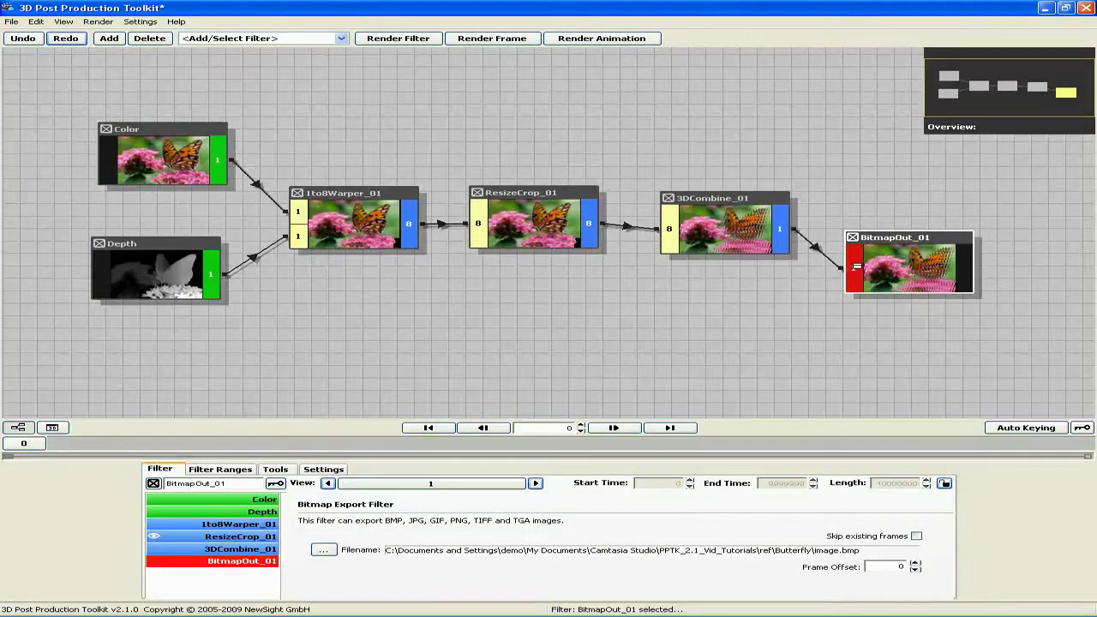
pyautogui.click(517, 43)
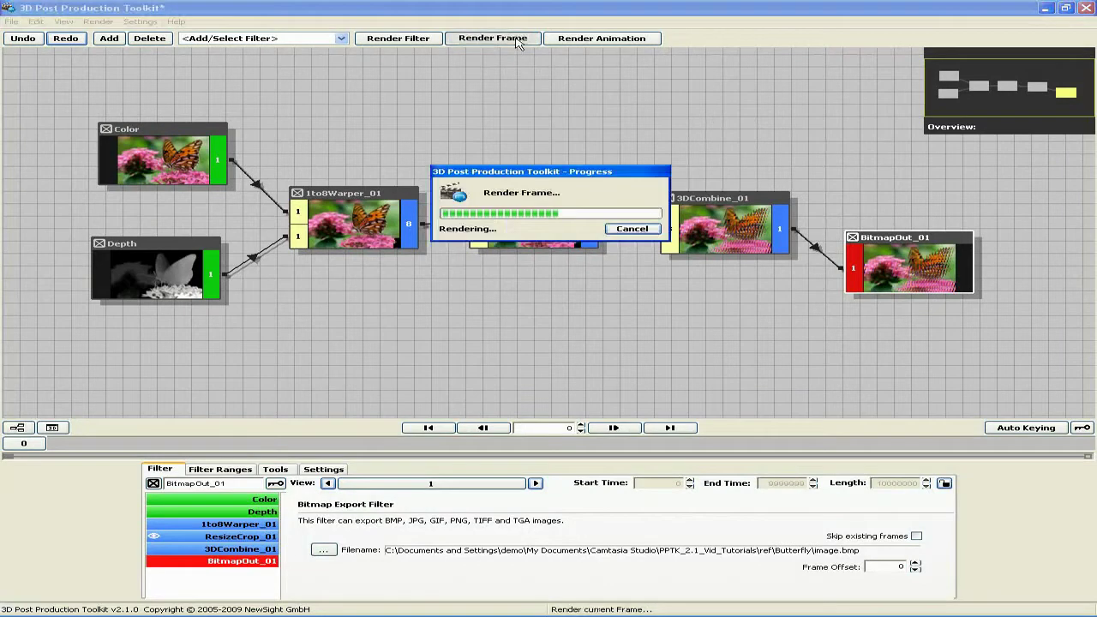